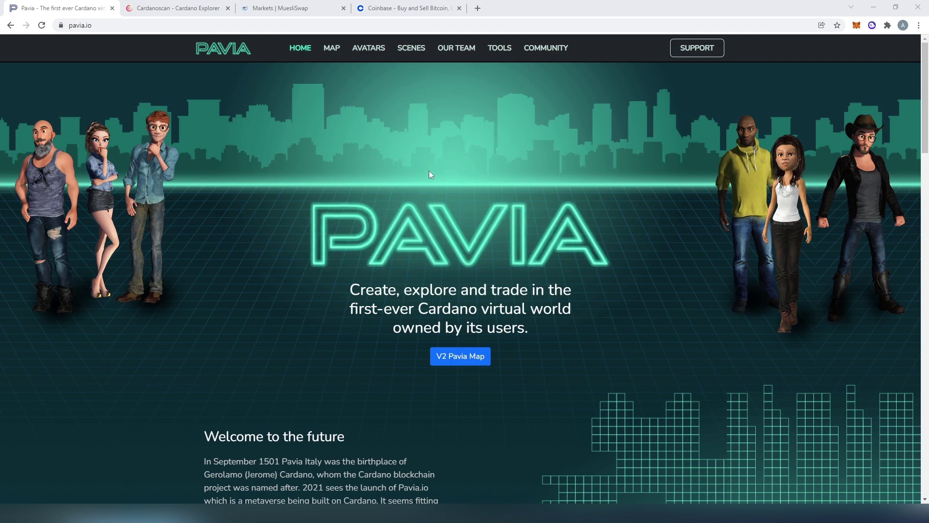
Glance at the MuesliSwap token markets, then return to the Pavia homepage.
left_click(307, 12)
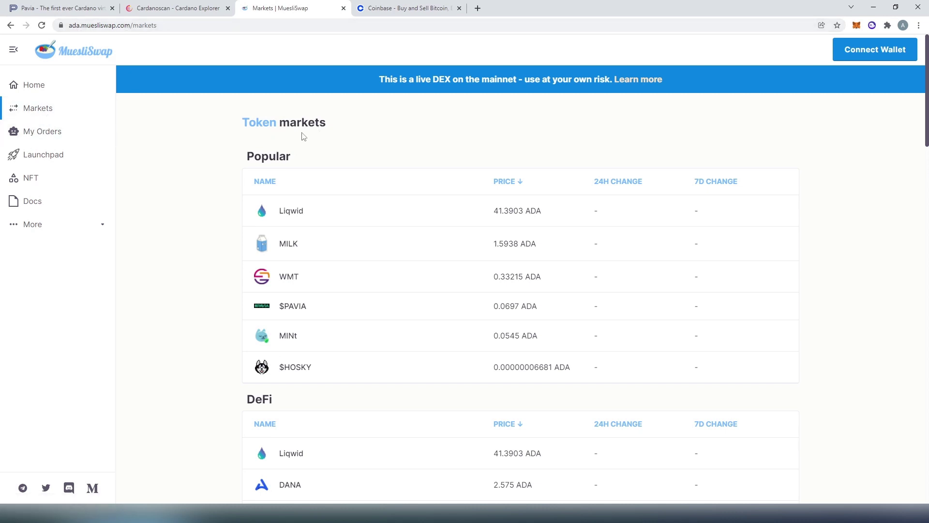
scroll(301, 172, "down", 2)
scroll(301, 172, "up", 2)
left_click(62, 8)
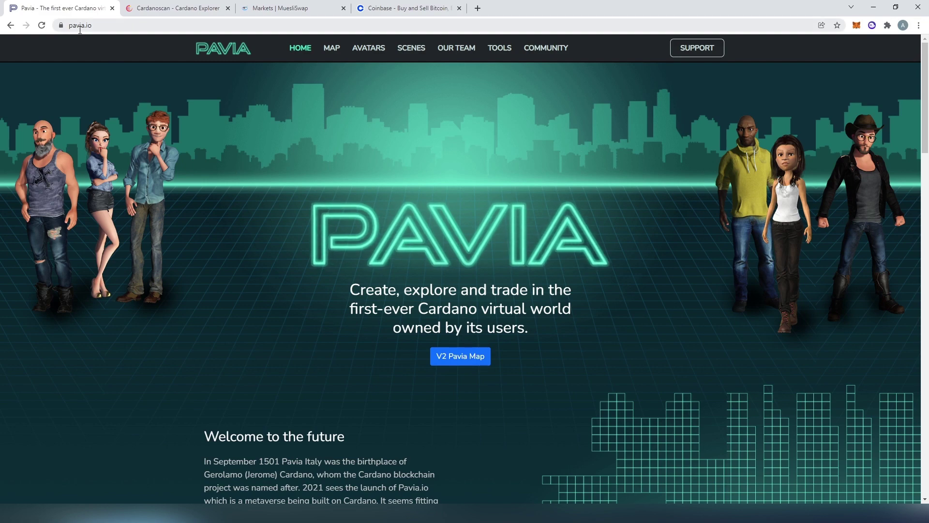
Copy the $PAVIA Policy ID beginning 884892bcdc from the pavia.io homepage.
scroll(228, 237, "down", 20)
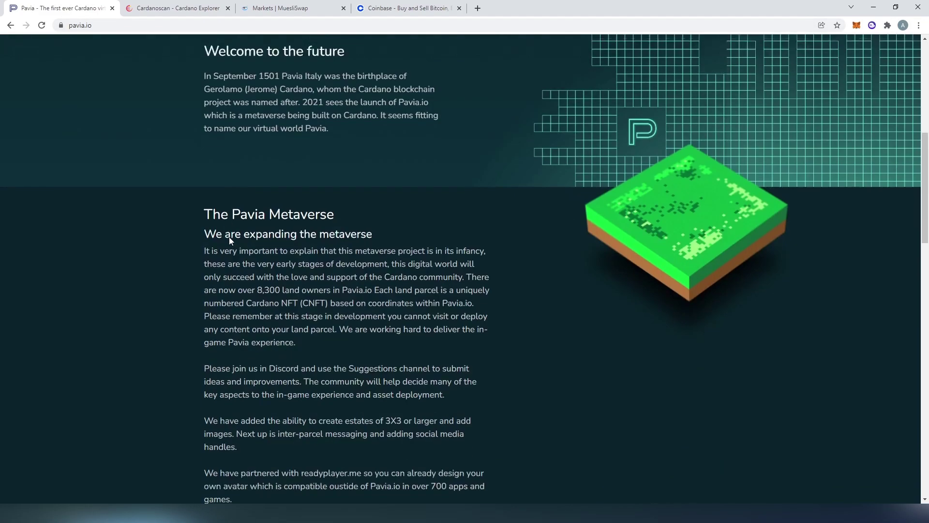
scroll(230, 241, "up", 2)
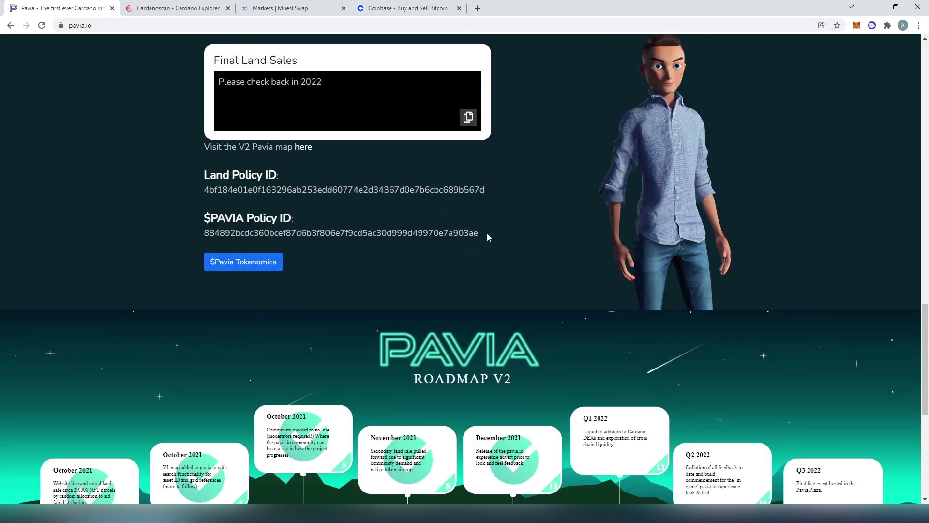
left_click_drag(484, 237, 205, 235)
right_click(206, 234)
left_click(219, 243)
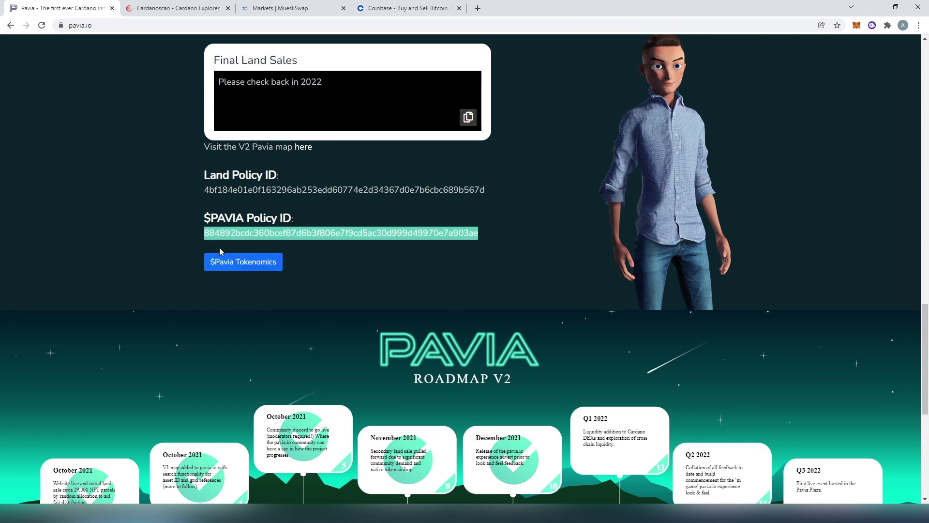
left_click(155, 9)
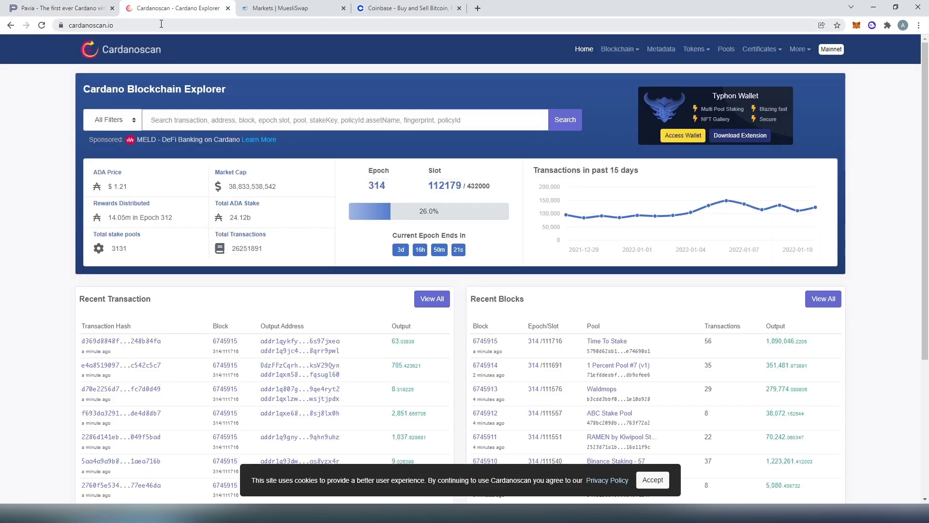
right_click(169, 121)
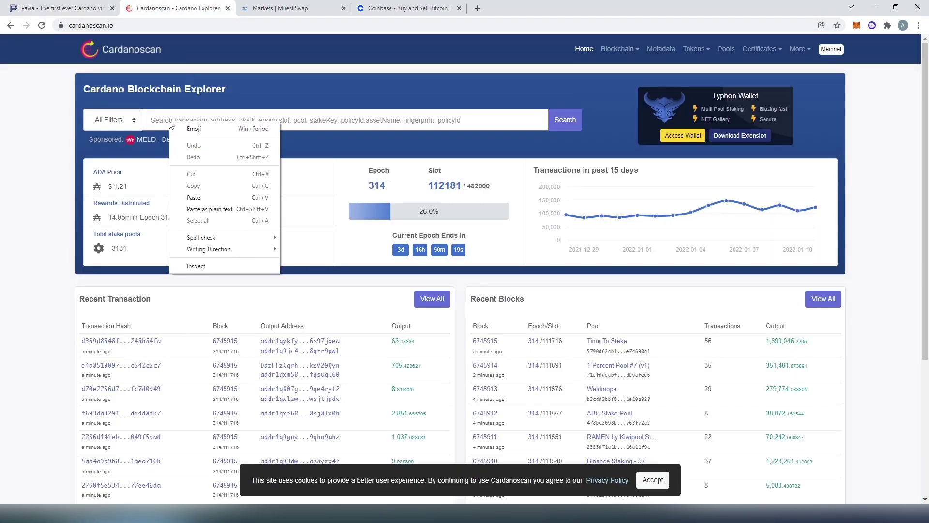
left_click(193, 198)
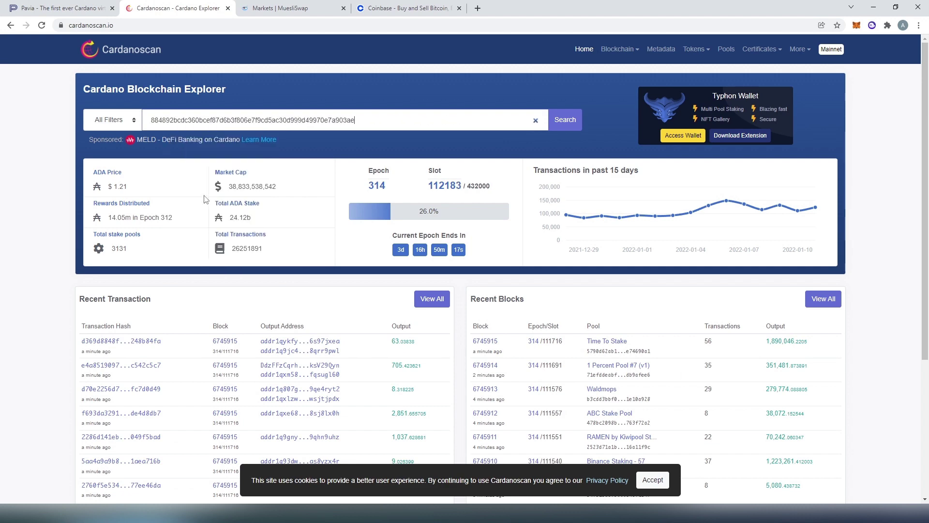
left_click(565, 121)
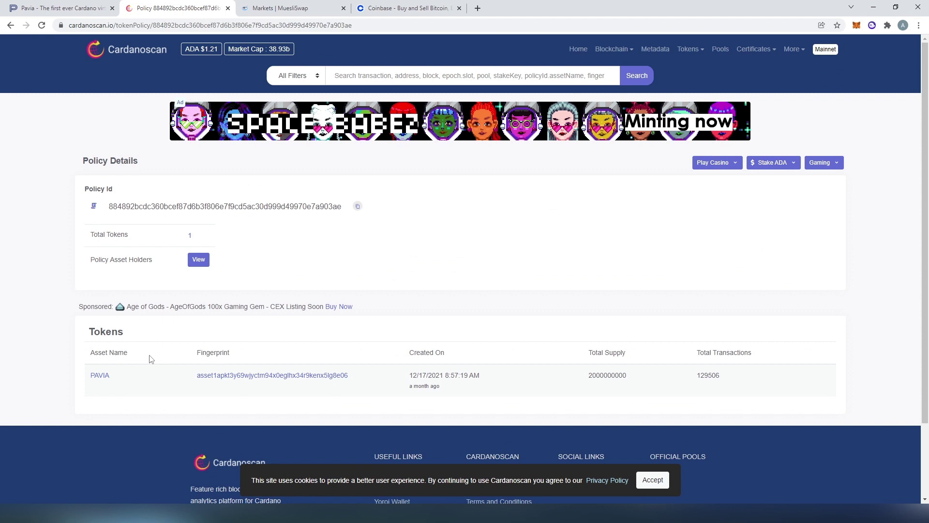
scroll(137, 361, "down", 1)
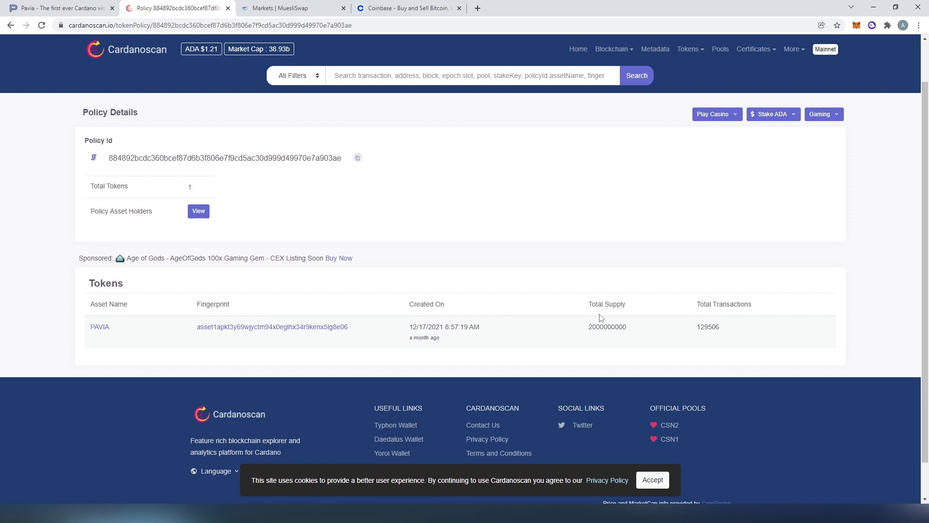
View the $PAVIA Tokenomics PDF, then return to MuesliSwap markets showing $PAVIA at 0.0697 ADA.
left_click(67, 8)
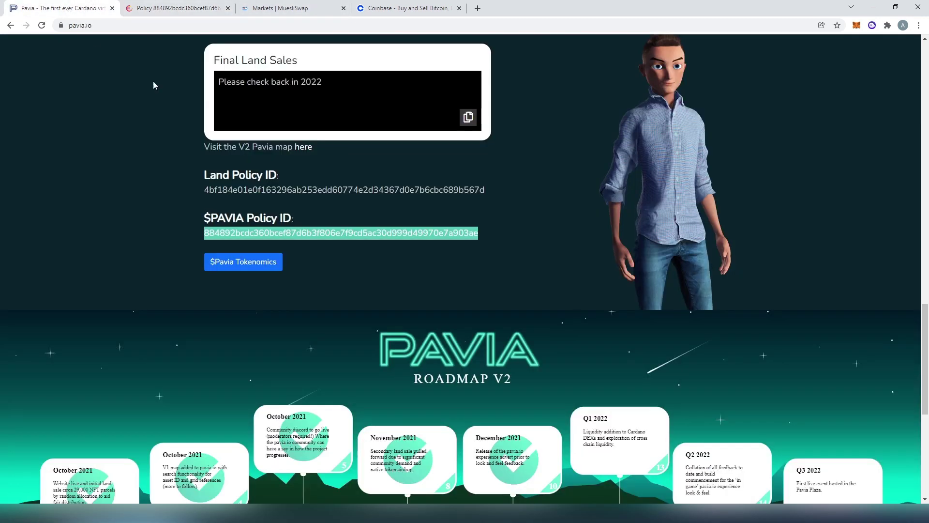
left_click(238, 263)
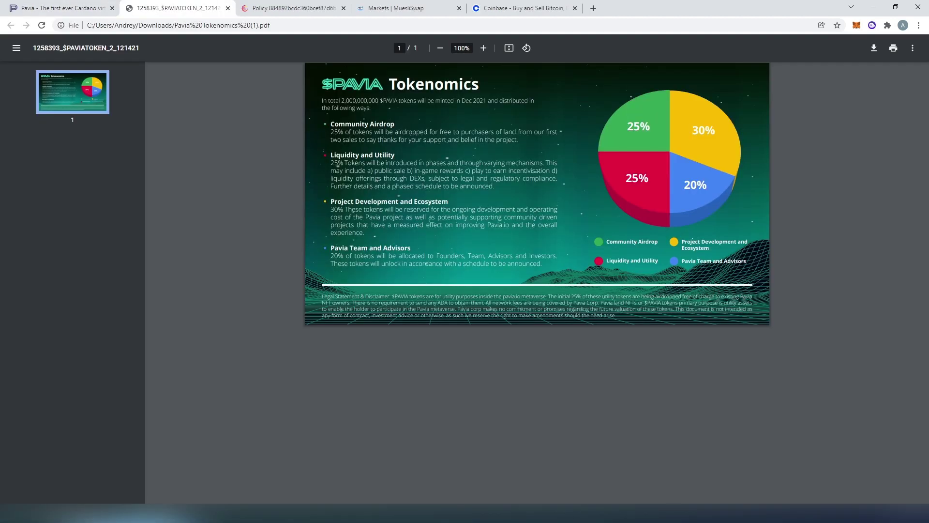
scroll(376, 129, "up", 2, "ctrl")
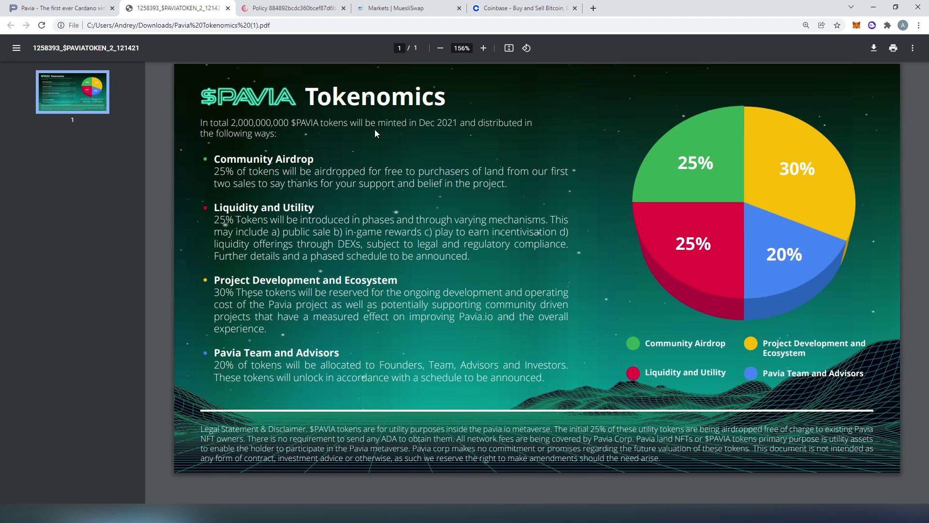
left_click(53, 8)
scroll(252, 202, "up", 10)
scroll(256, 204, "up", 8)
left_click(400, 8)
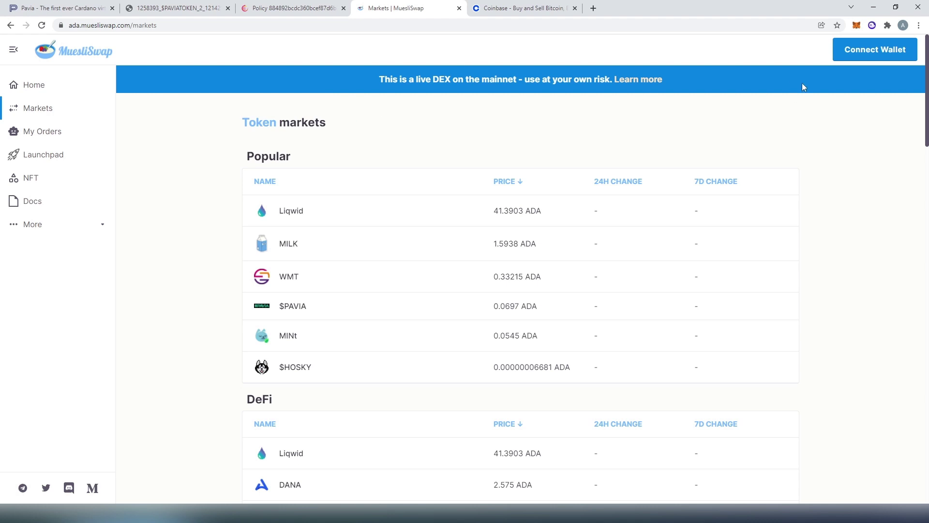
Go from MuesliSwap's Connect Wallet options to the Nami install site, namiwallet.io.
left_click(865, 53)
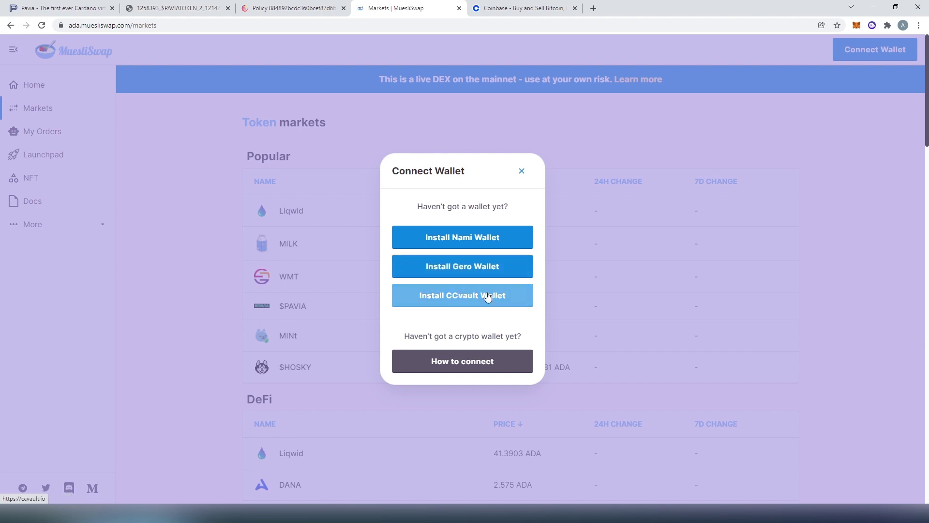
left_click(459, 243)
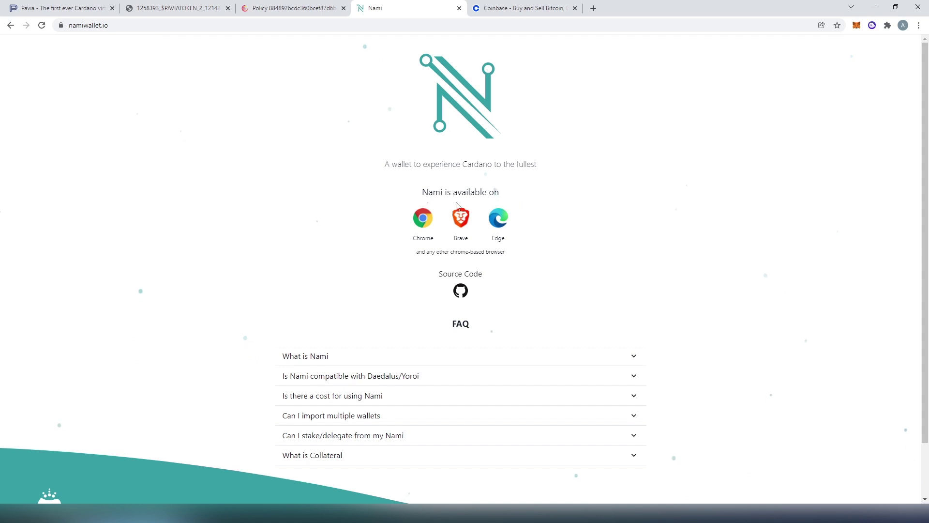
Add the Nami extension to Chrome from the Chrome Web Store.
left_click(425, 224)
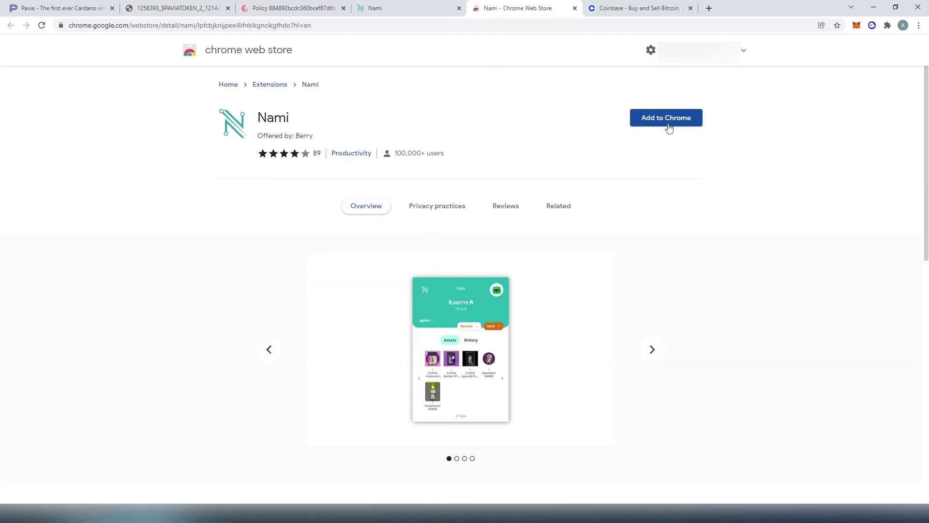
left_click(670, 124)
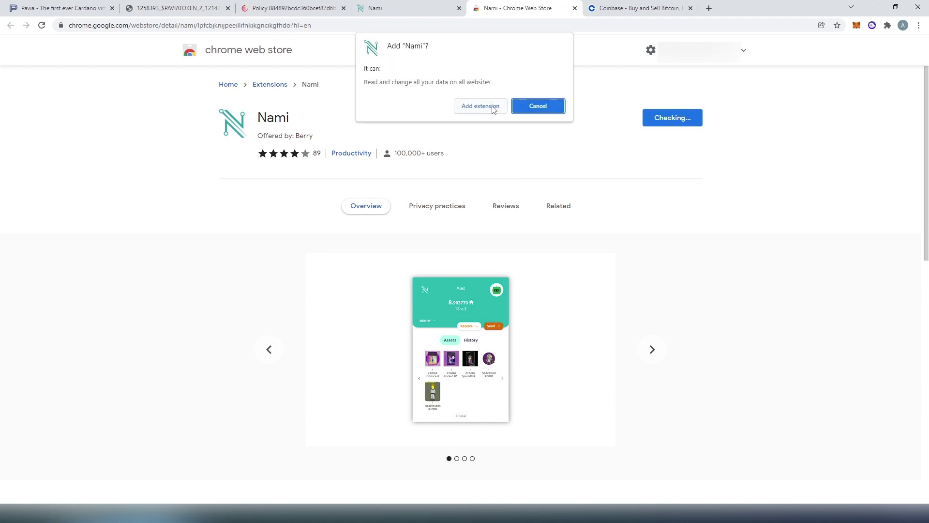
left_click(484, 108)
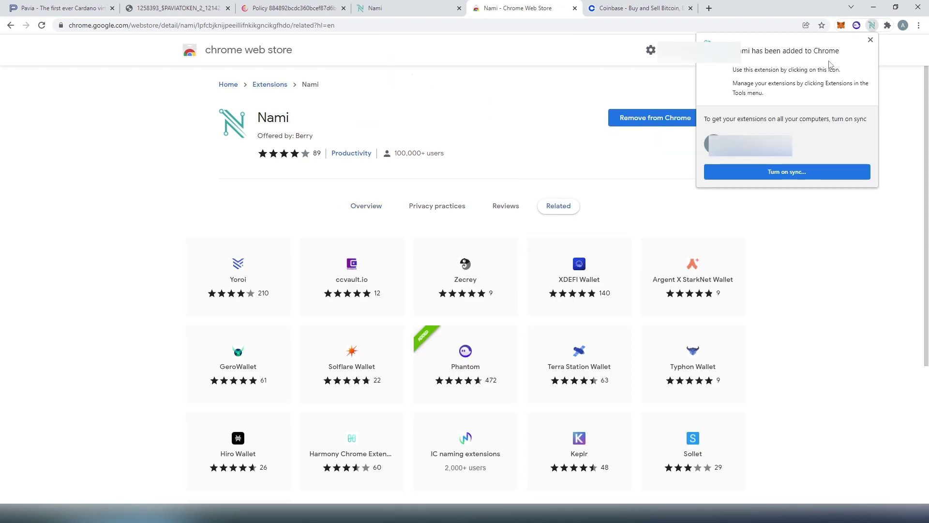
left_click(870, 40)
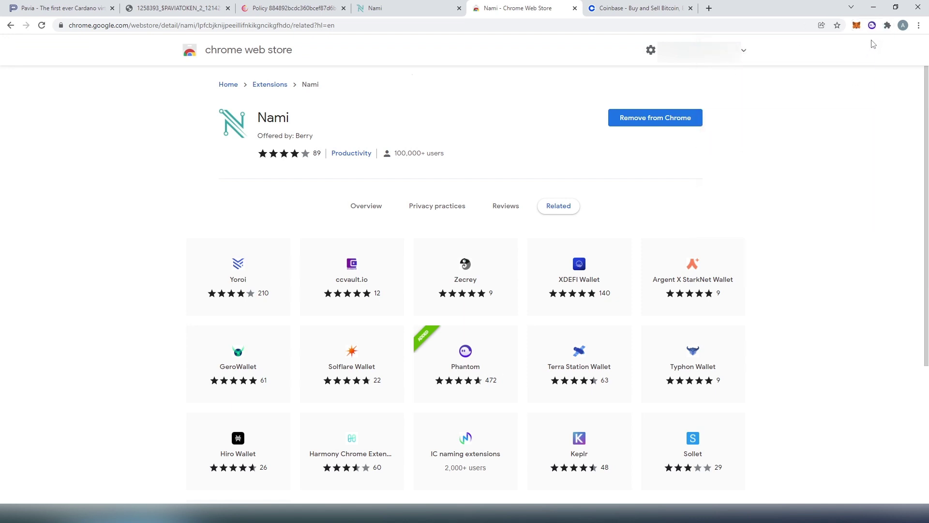
Pin Nami to the toolbar and bring up its Welcome screen.
left_click(888, 25)
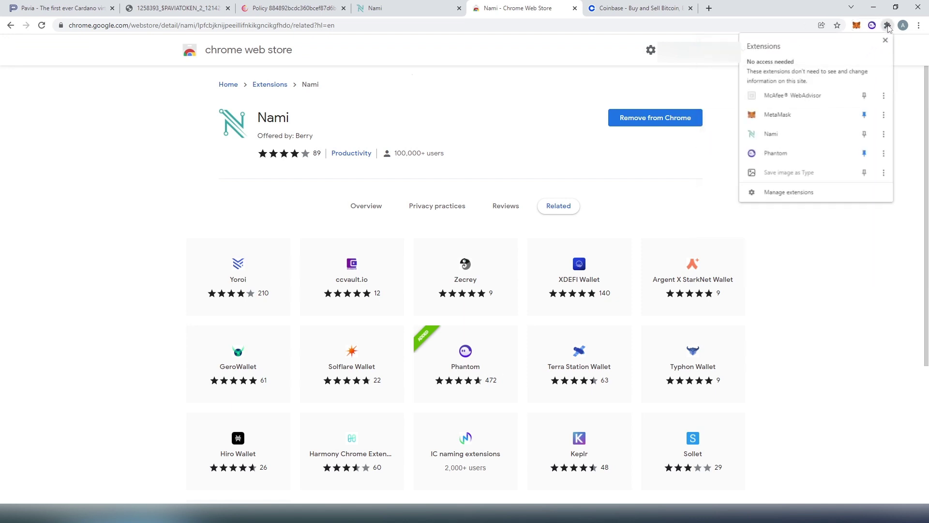
left_click(866, 134)
left_click(909, 95)
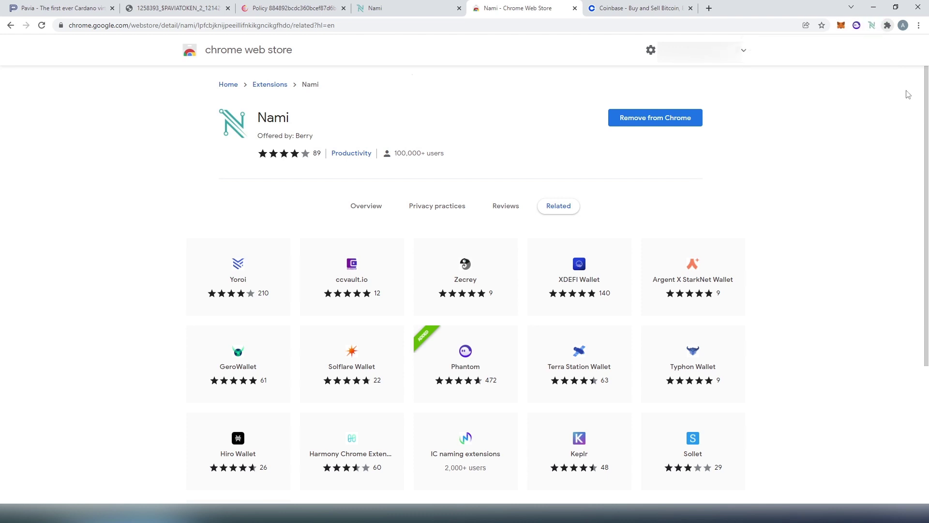
left_click(872, 25)
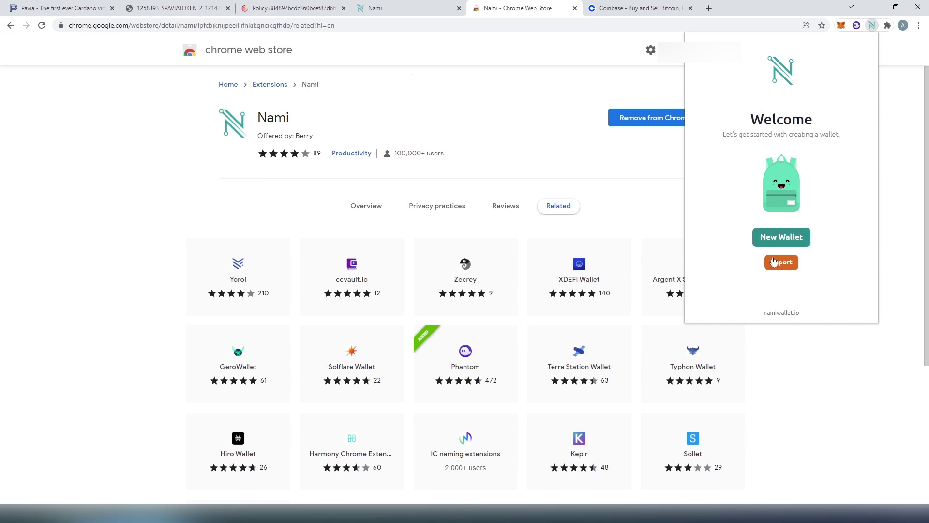
Start a new Nami wallet, accepting the terms and skipping seed phrase verification.
left_click(782, 240)
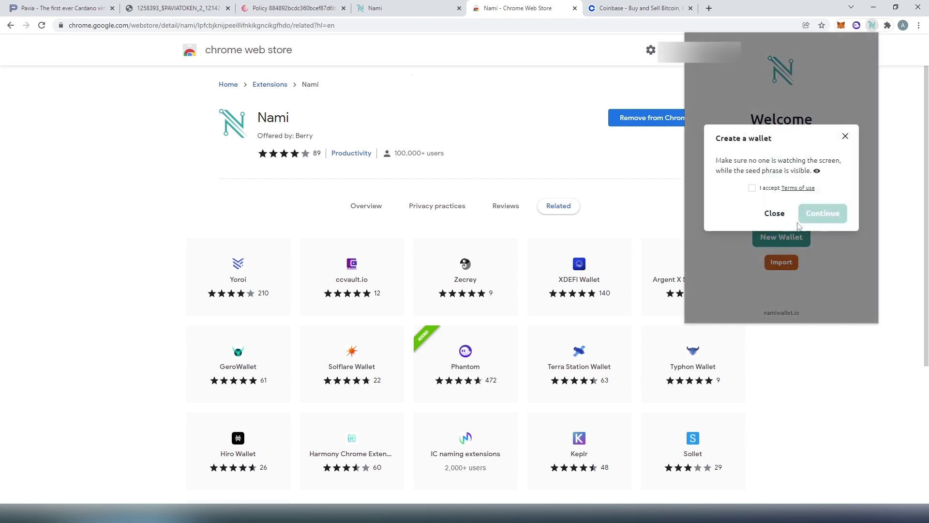
left_click(753, 188)
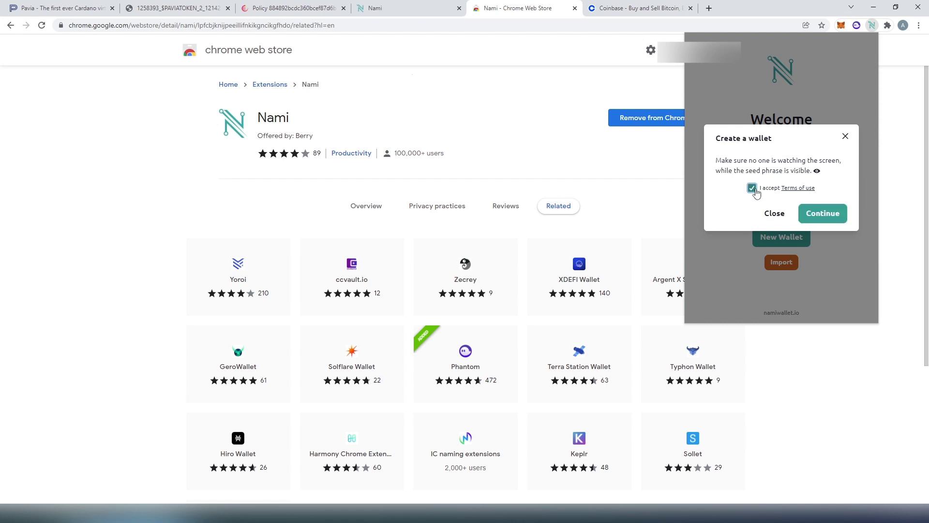
left_click(821, 215)
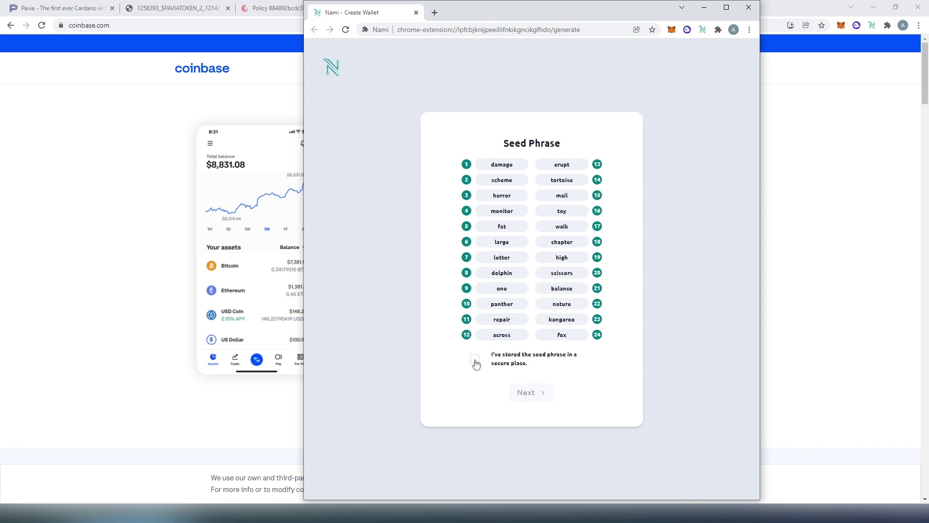
left_click(476, 364)
left_click(540, 402)
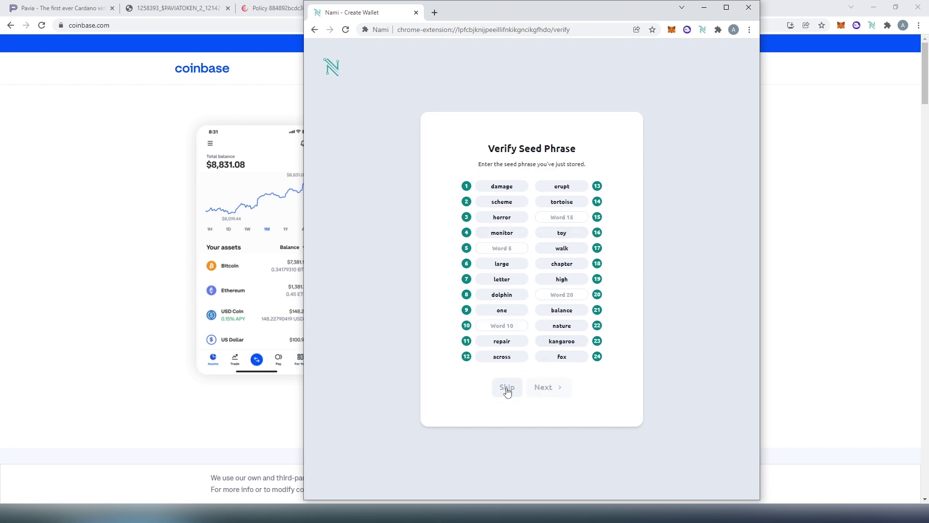
left_click(507, 387)
Name the account 'ada', set and confirm its password, and create the wallet.
left_click(505, 242)
type("ada")
key("Tab")
type("********")
left_click(499, 295)
type("********")
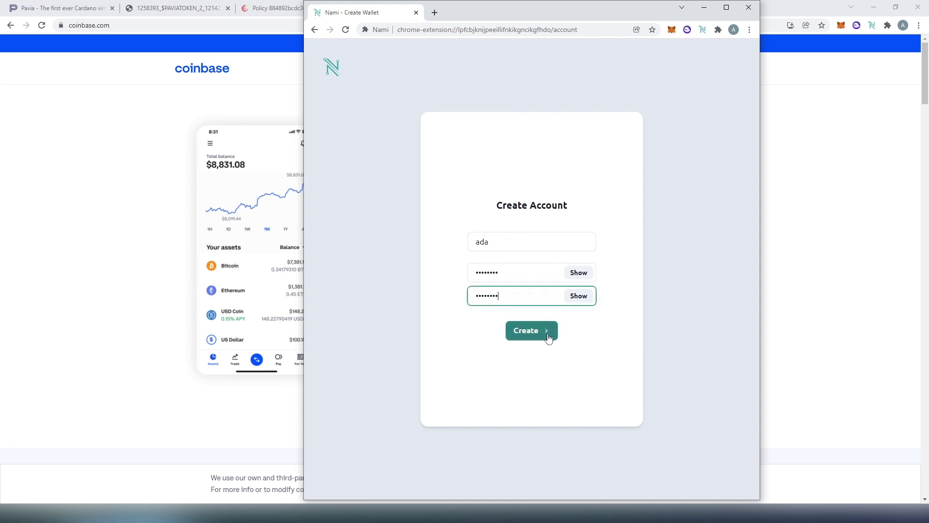
left_click(546, 337)
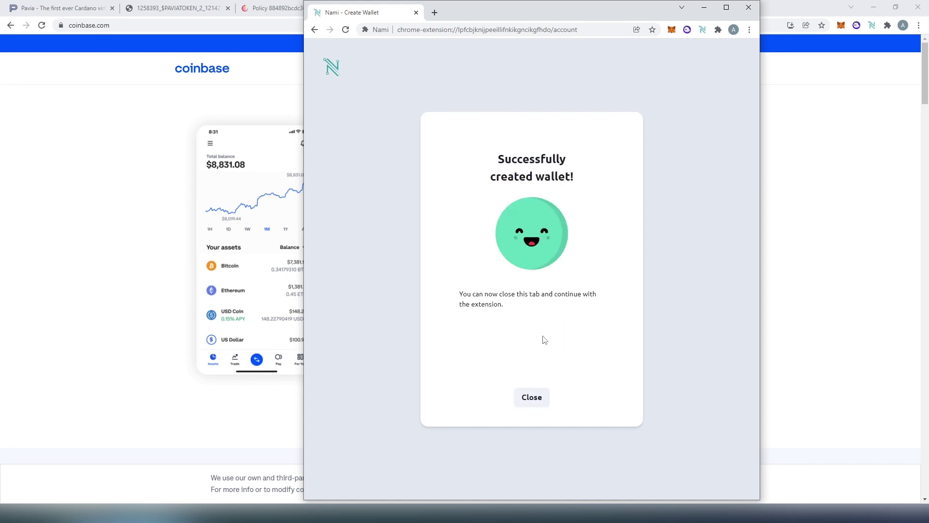
Close wallet setup and show the ada account's receive address with its 0 ADA balance.
left_click(539, 395)
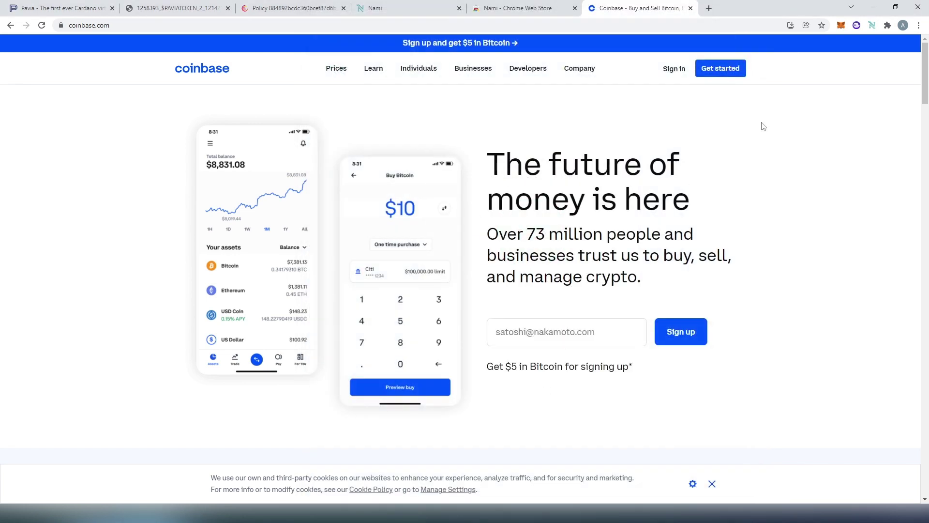
left_click(871, 25)
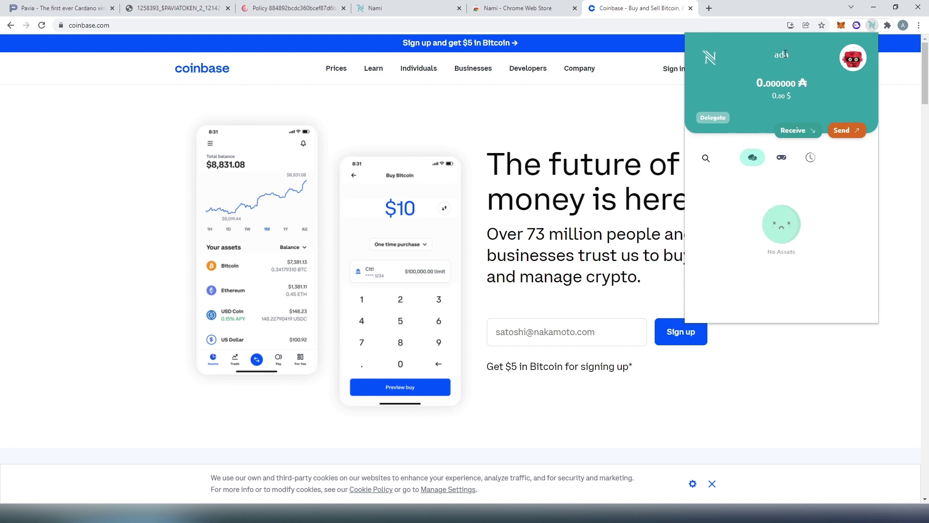
left_click(807, 136)
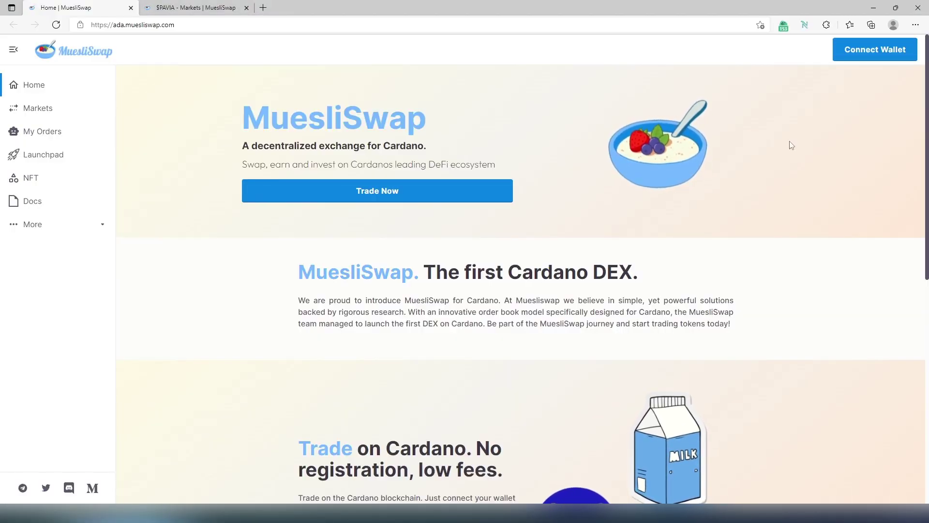
Connect Nami to MuesliSwap, grant access, and check the 38.208379 ADA balance.
left_click(868, 52)
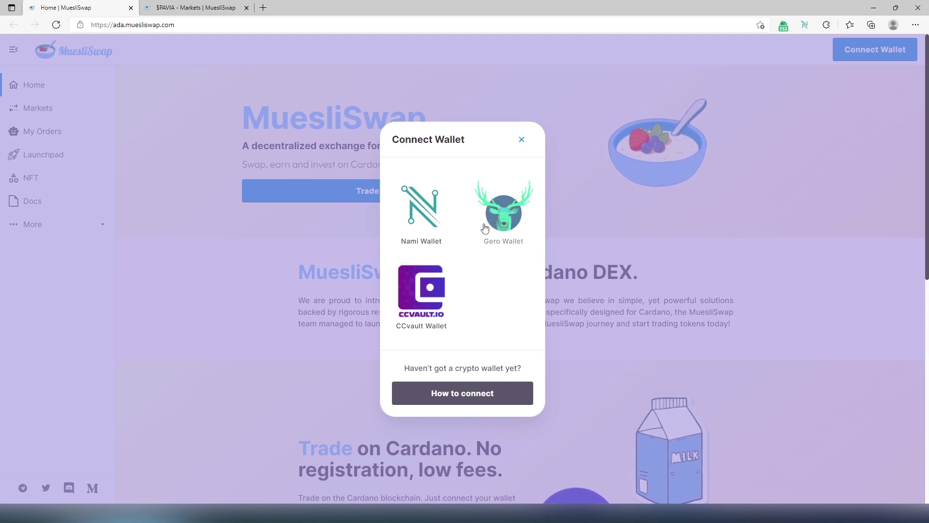
left_click(419, 213)
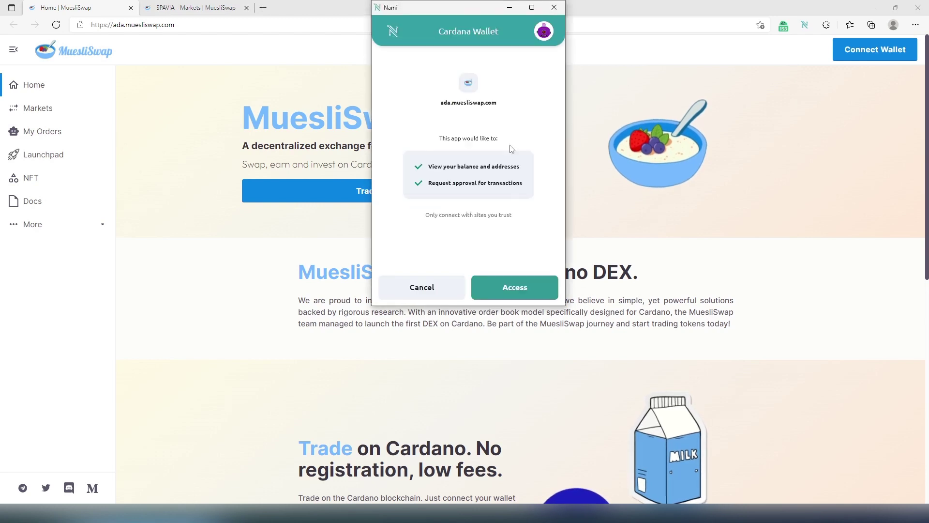
left_click(514, 293)
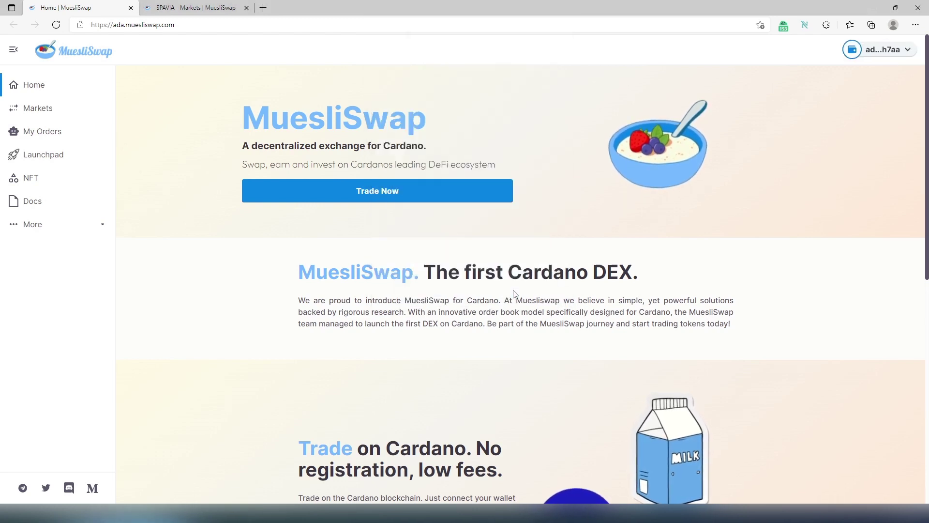
mouse_move(863, 58)
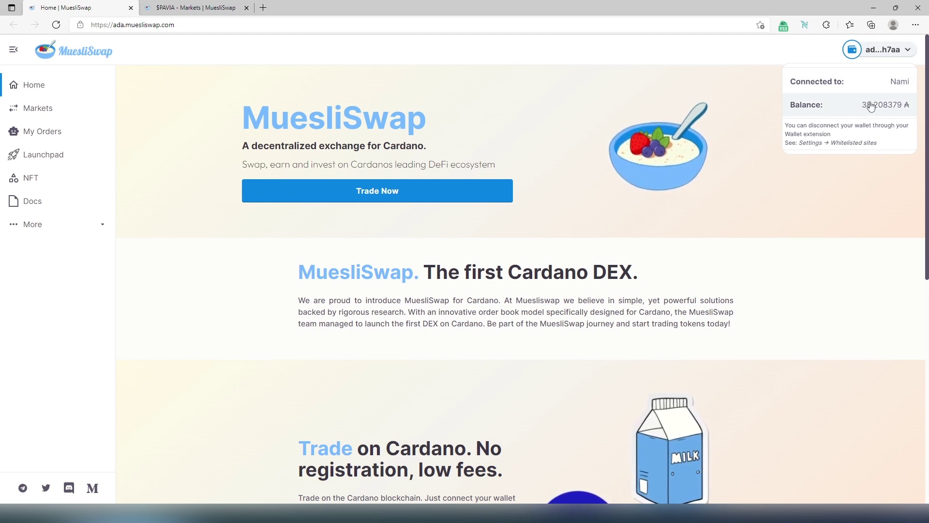
Open the $PAVIA market and review its open orders: 0.0695 ADA bid, 0.0699 ADA ask.
left_click(42, 112)
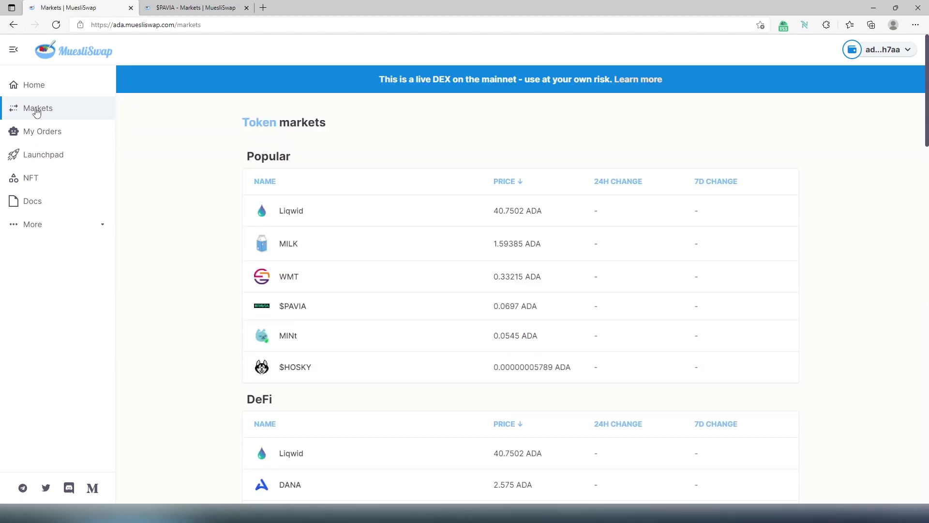
left_click(297, 312)
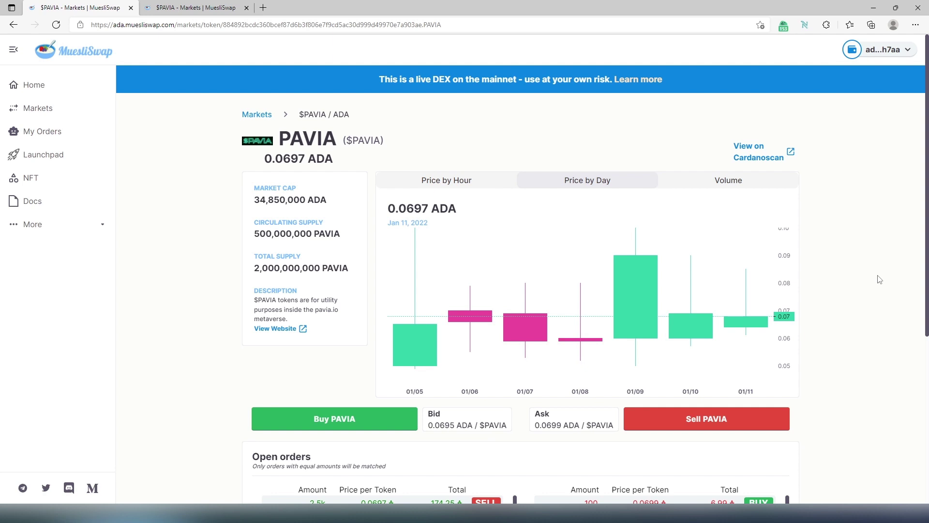
scroll(879, 279, "down", 3)
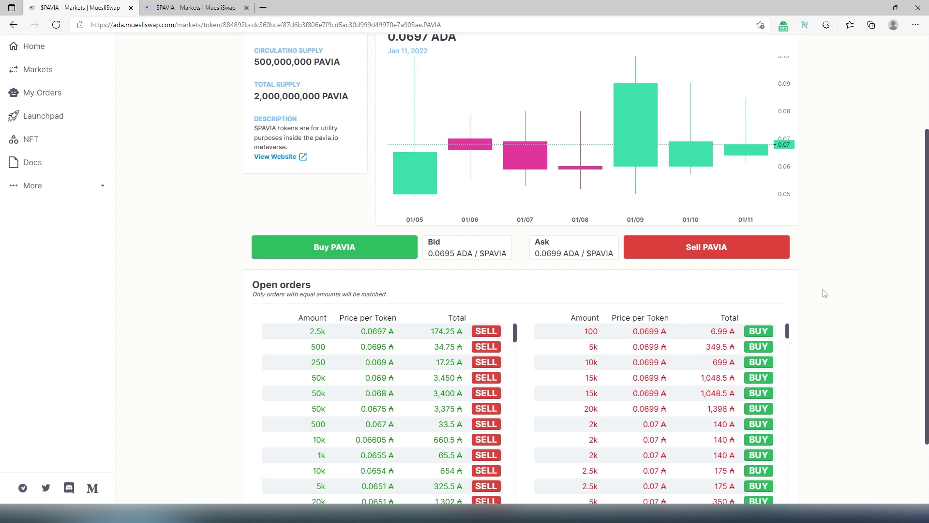
scroll(824, 293, "down", 1)
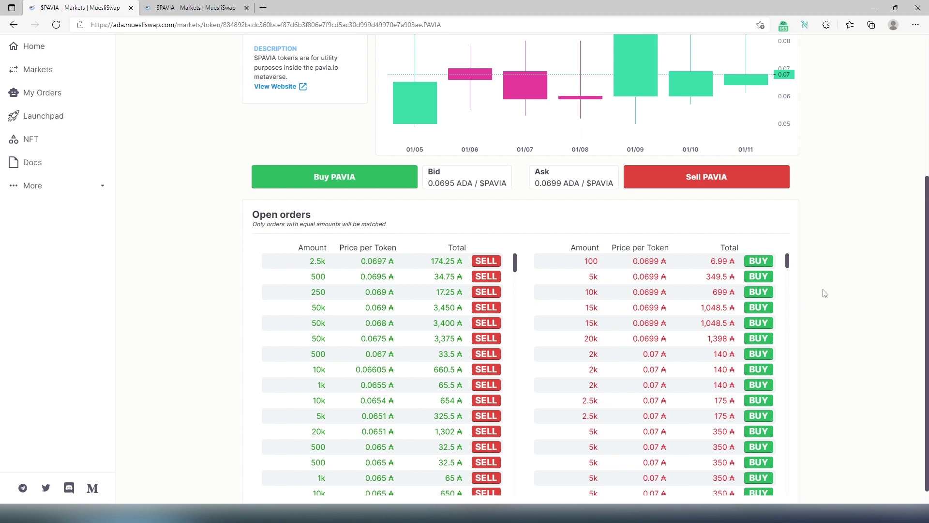
scroll(826, 240, "down", 1)
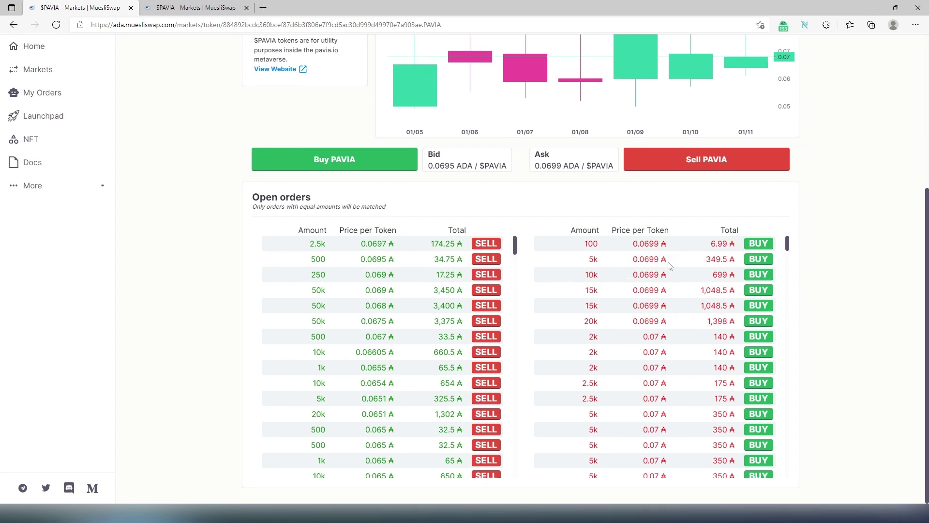
scroll(734, 314, "down", 2)
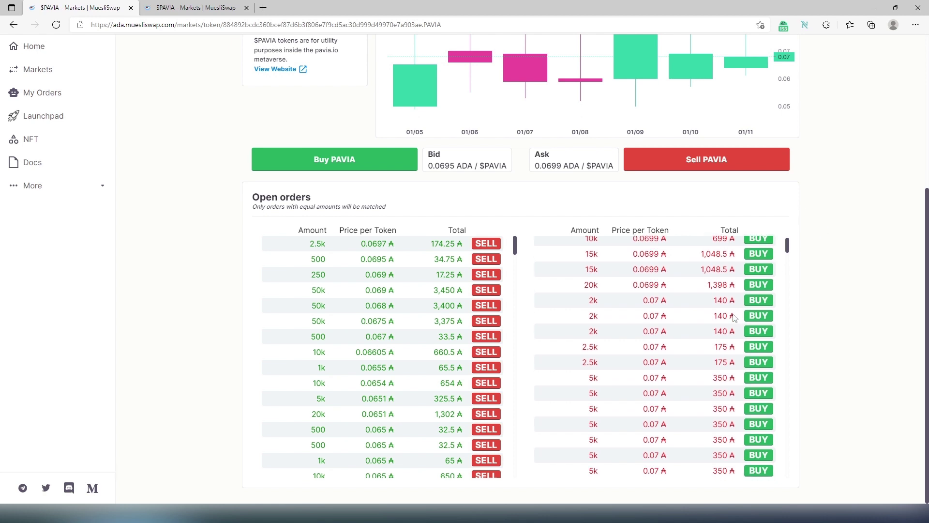
scroll(734, 314, "down", 2)
scroll(734, 315, "up", 5)
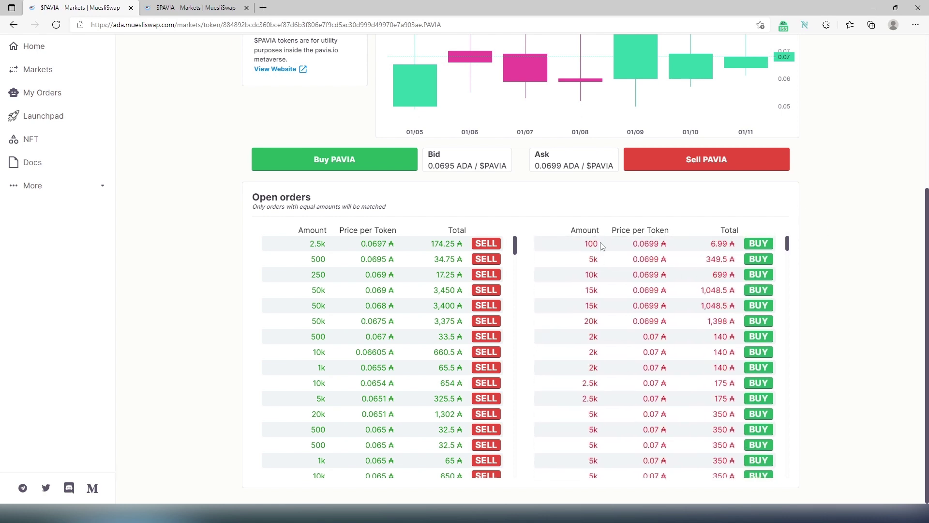
Buy 100 PAVIA at 0.0699 ADA (6.99 ADA total), signing the order in Nami.
left_click(760, 245)
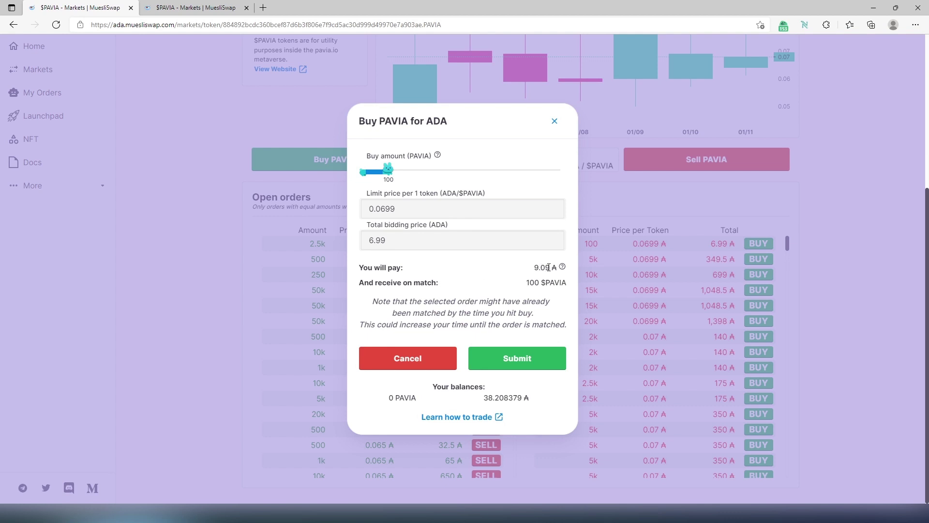
left_click(525, 368)
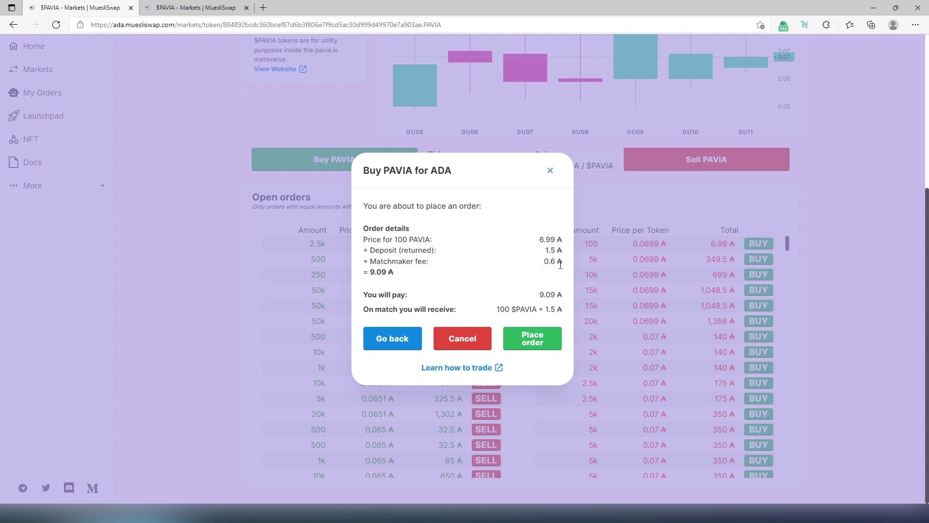
left_click(537, 340)
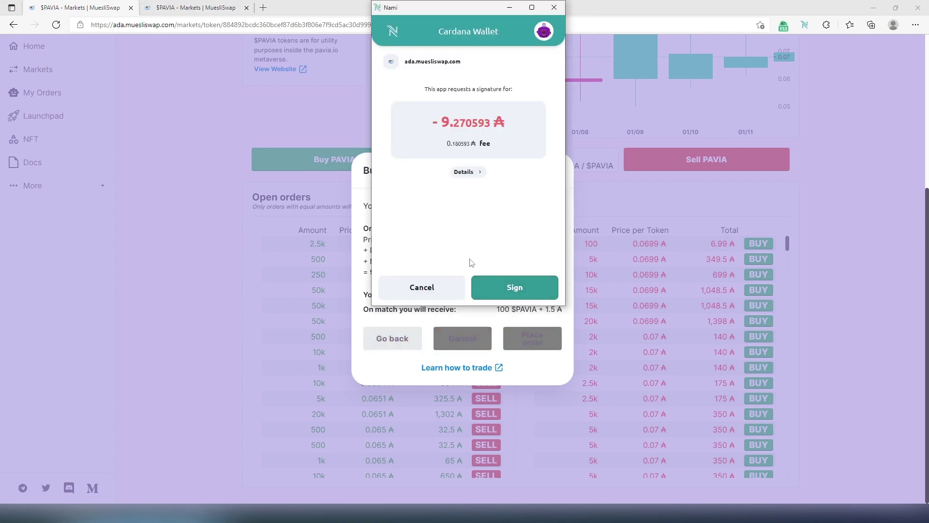
left_click(525, 290)
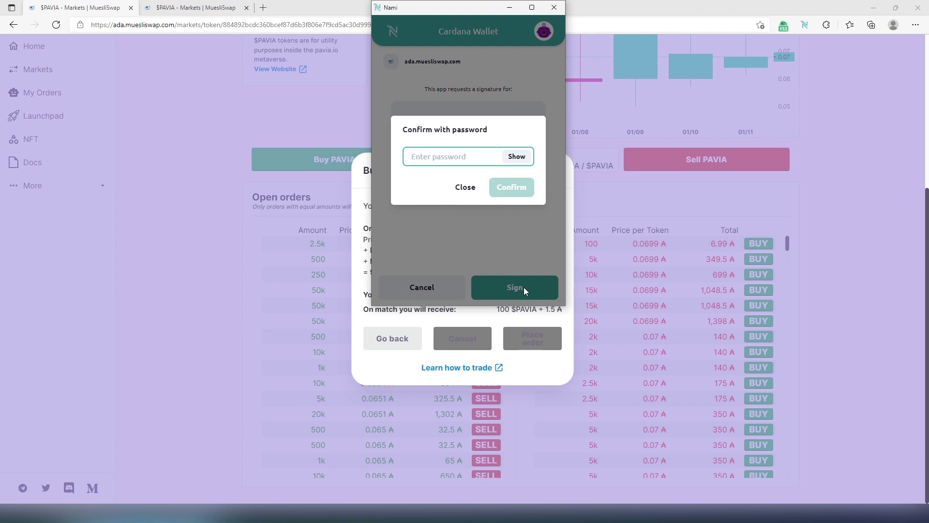
type("••••••••••")
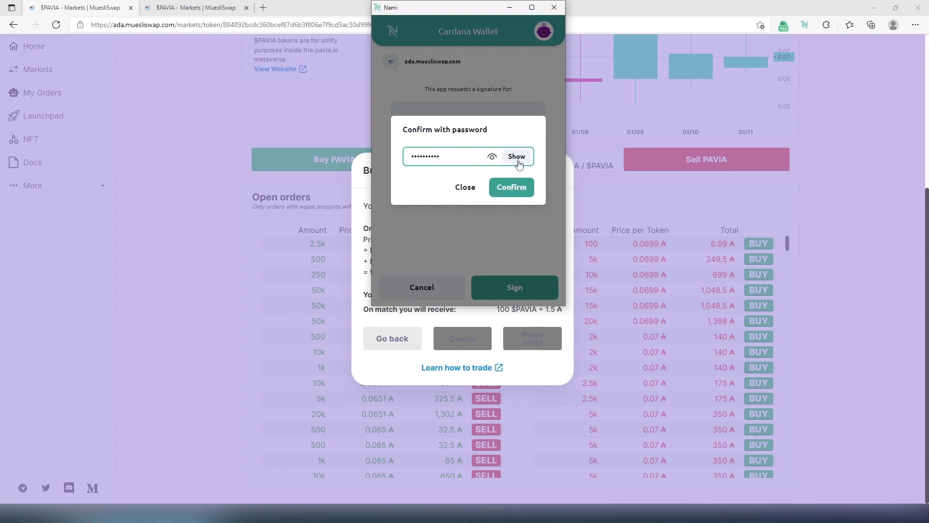
left_click(515, 192)
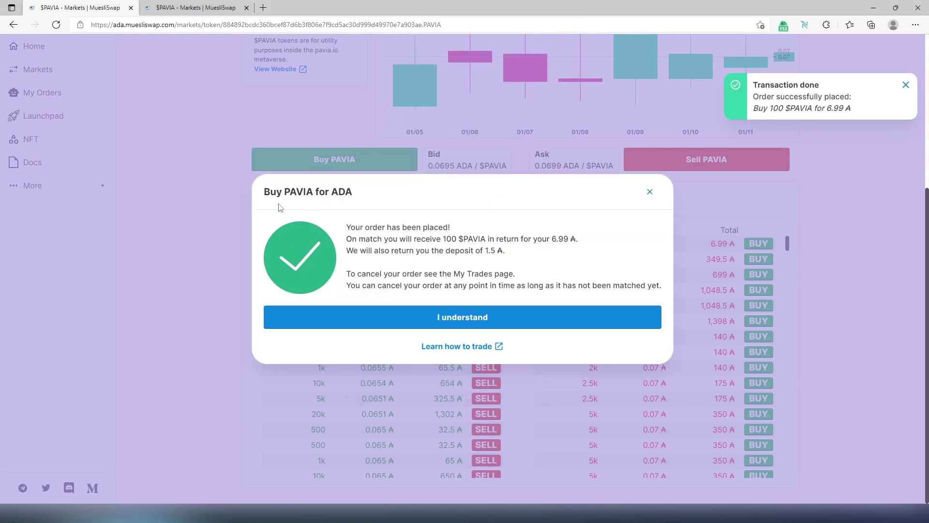
Dismiss the confirmation, check the 100 $PAVIA at 0.0699 ADA open order, then reopen the $PAVIA market.
left_click(461, 320)
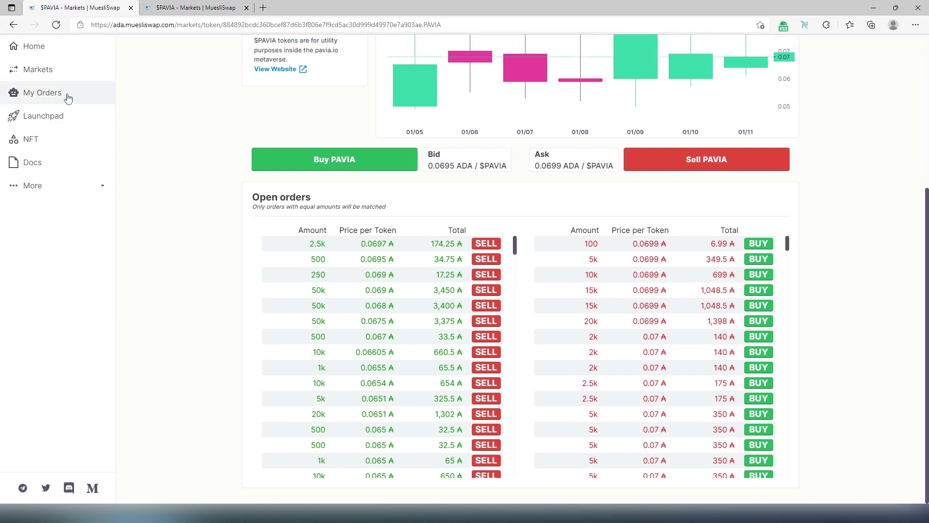
left_click(38, 98)
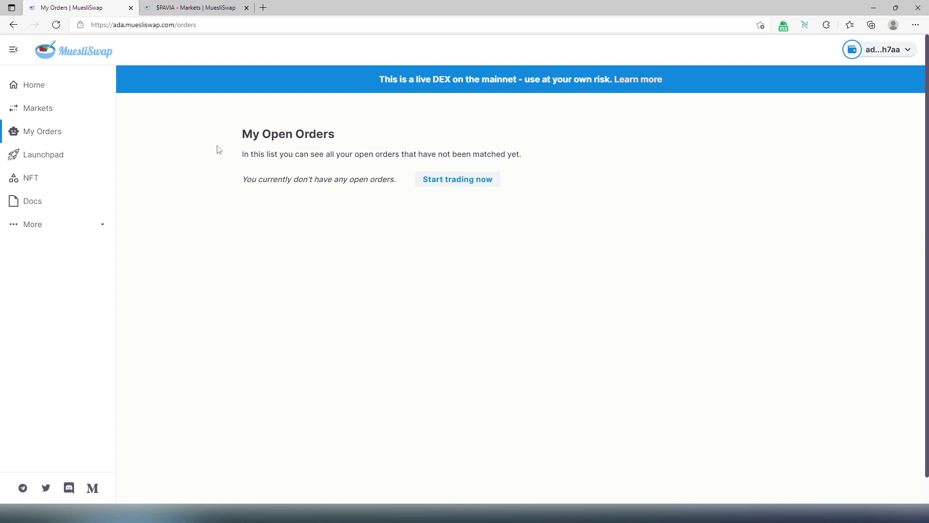
left_click(37, 107)
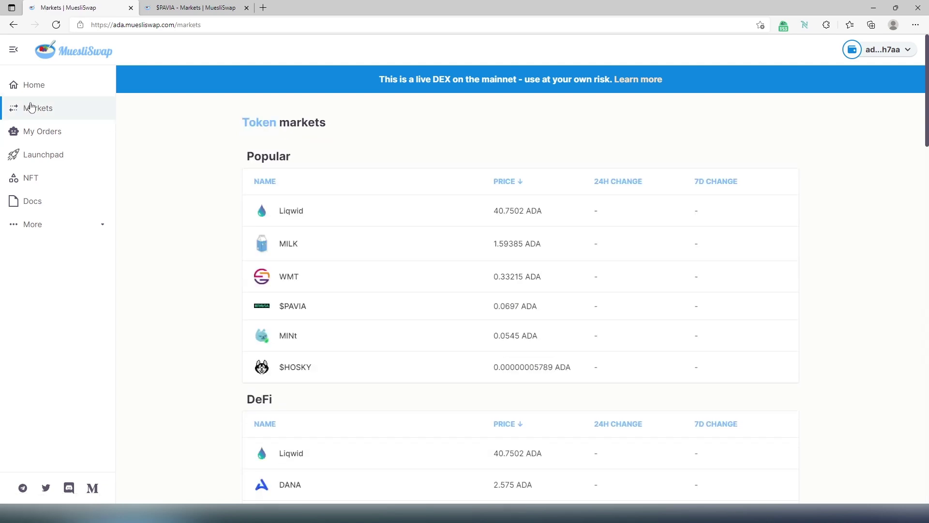
left_click(293, 307)
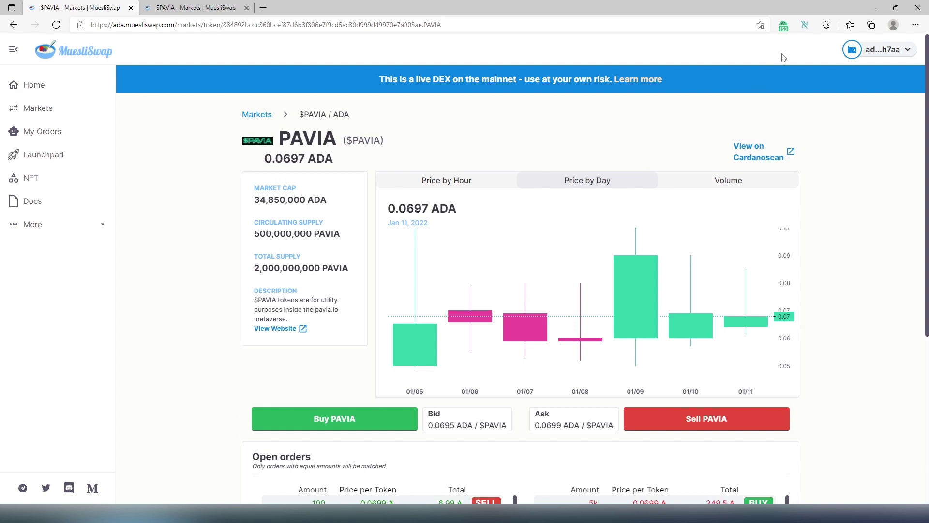
Open the -9.090000 ADA transaction from Nami's history on Cardanoscan.
left_click(805, 25)
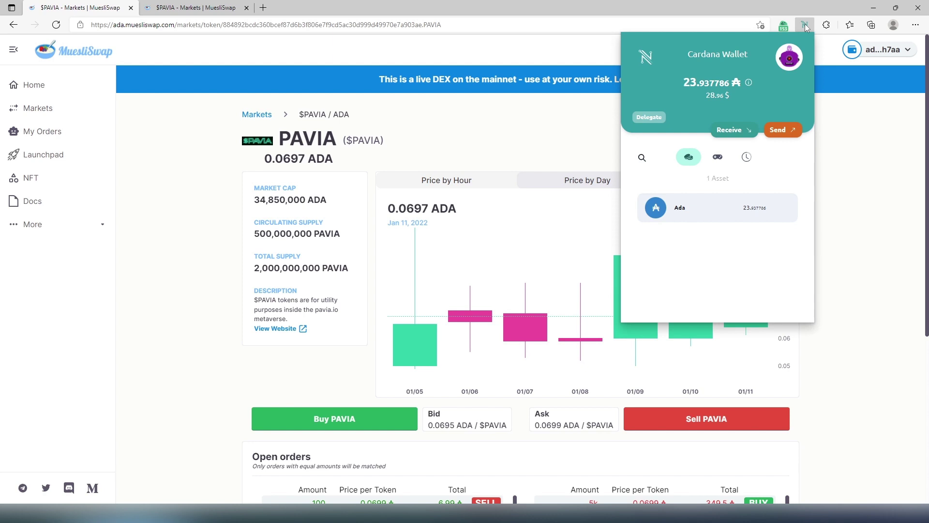
key("ctrl+Tab")
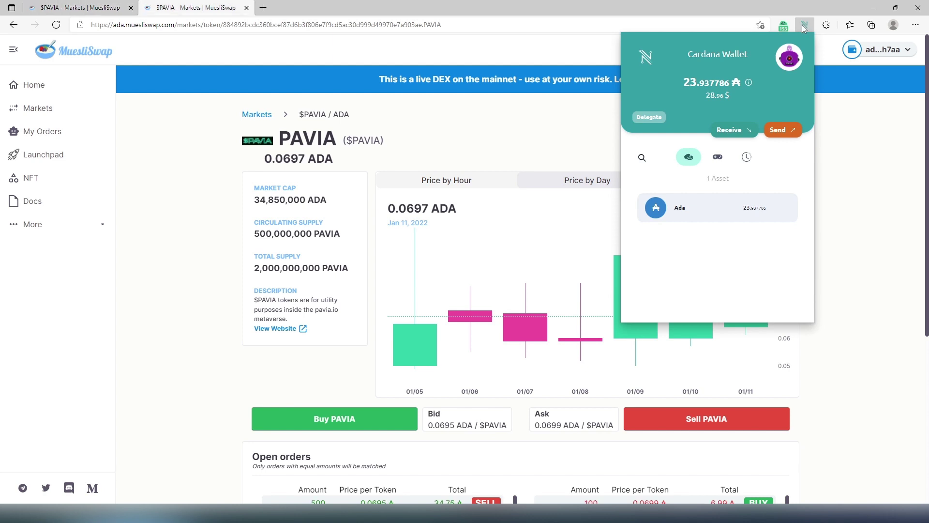
left_click(747, 160)
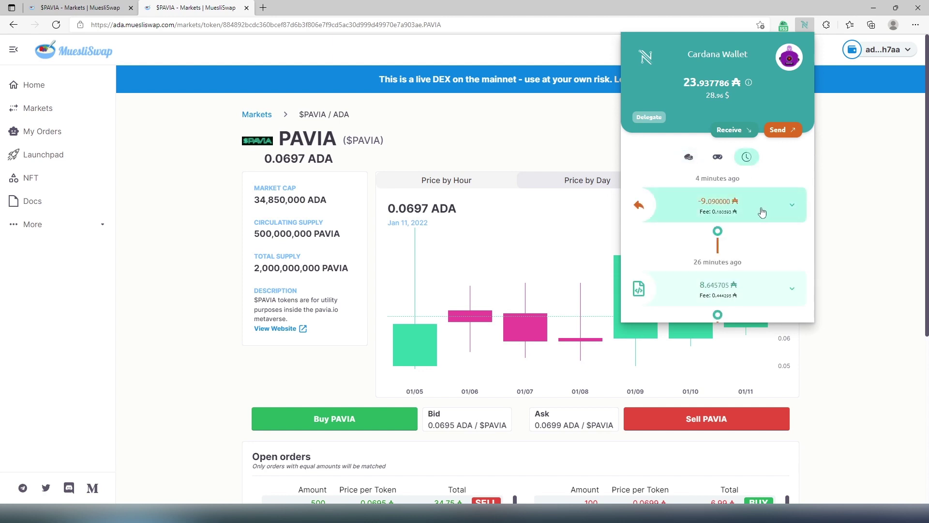
left_click(793, 207)
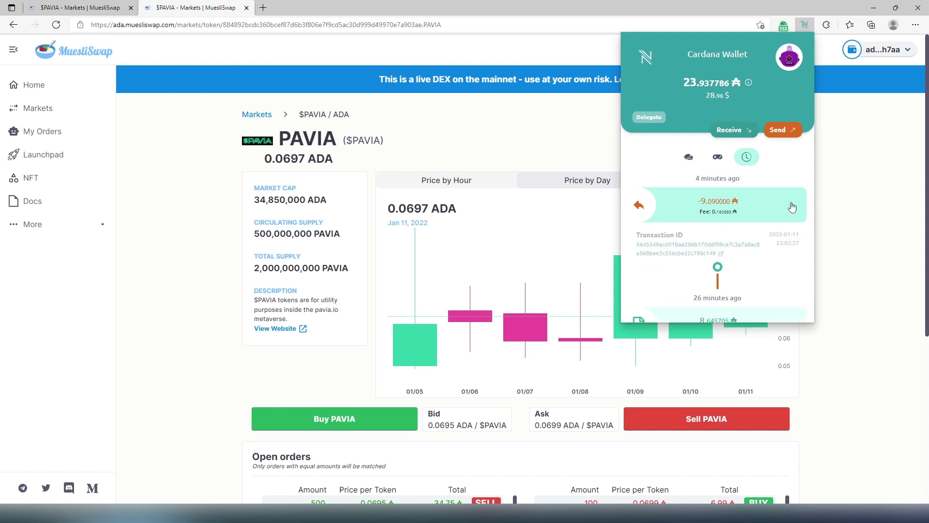
left_click(687, 249)
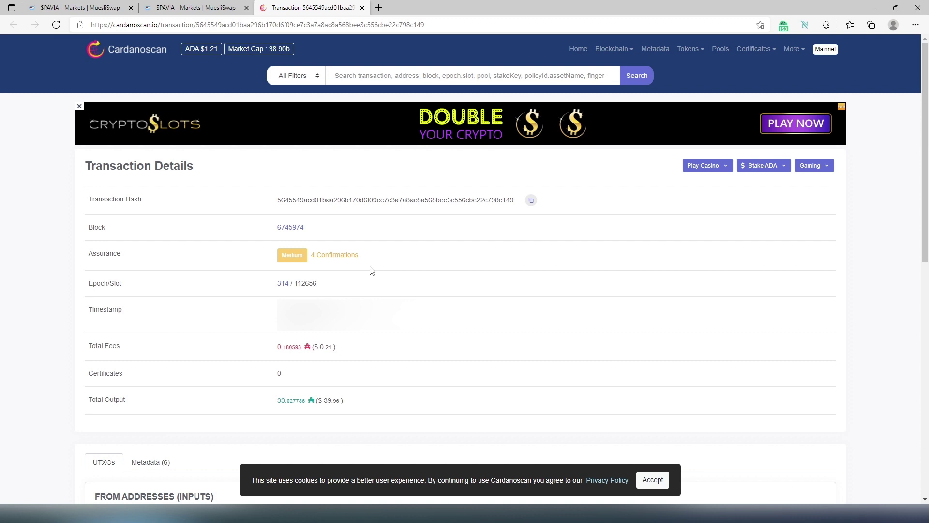
Recheck the Nami balance, now 23.937786 ADA, once the transaction reaches High assurance.
left_click(805, 25)
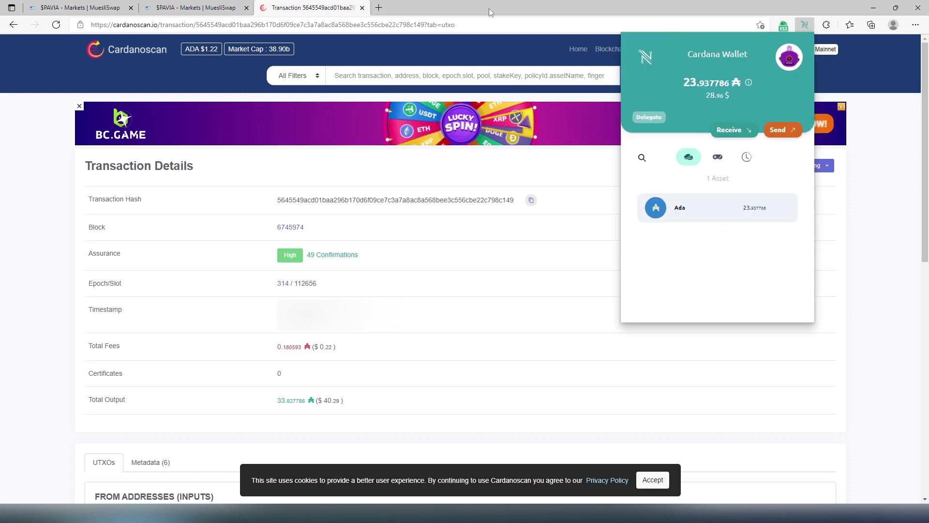
Cancel the 100 PAVIA buy order at 0.0699 ADA from My Open Orders and sign it with the wallet password.
left_click(199, 8)
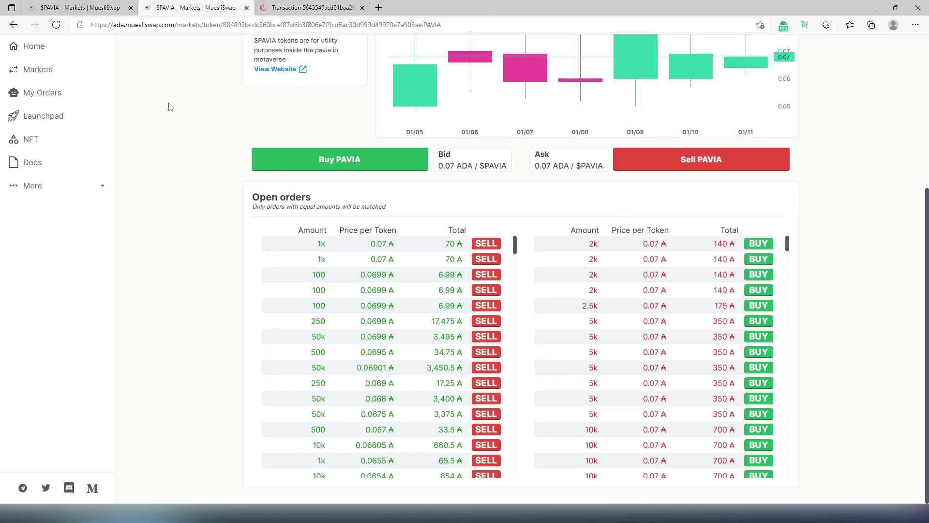
left_click(44, 97)
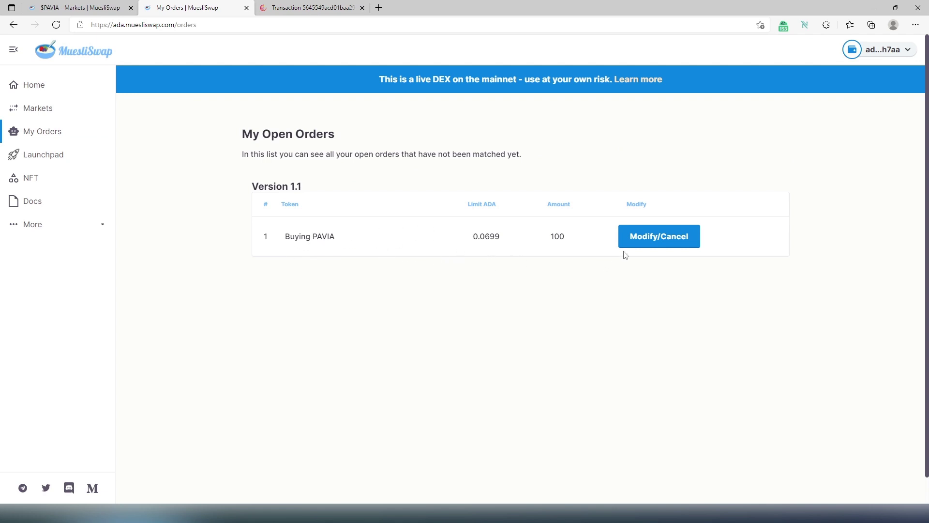
left_click(664, 242)
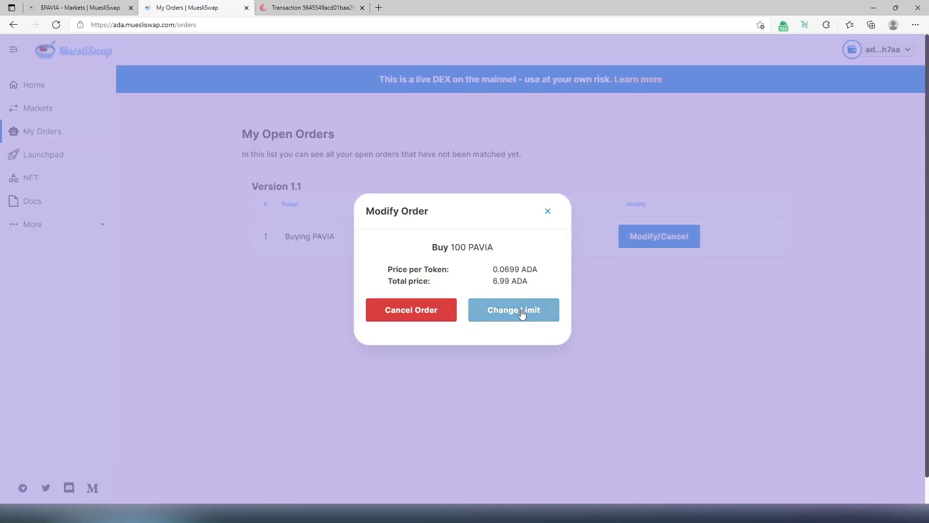
left_click(433, 315)
left_click(514, 288)
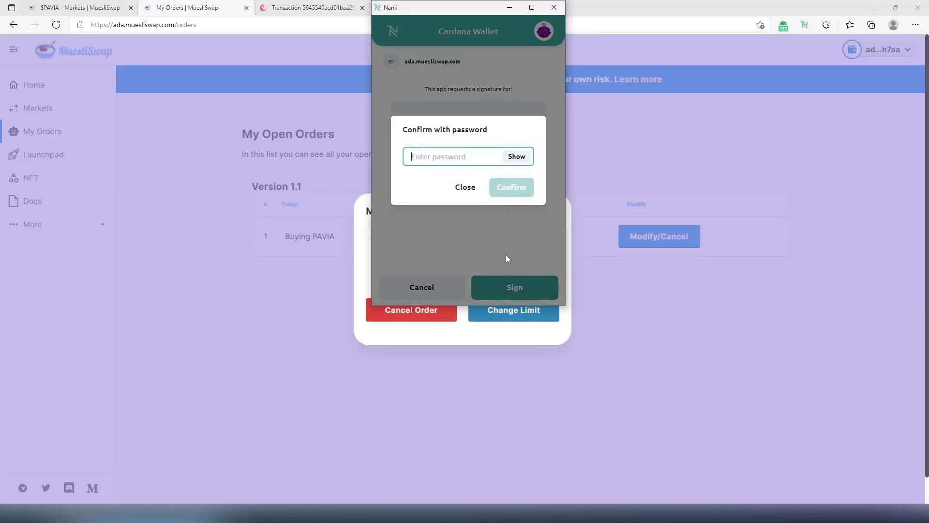
type("******")
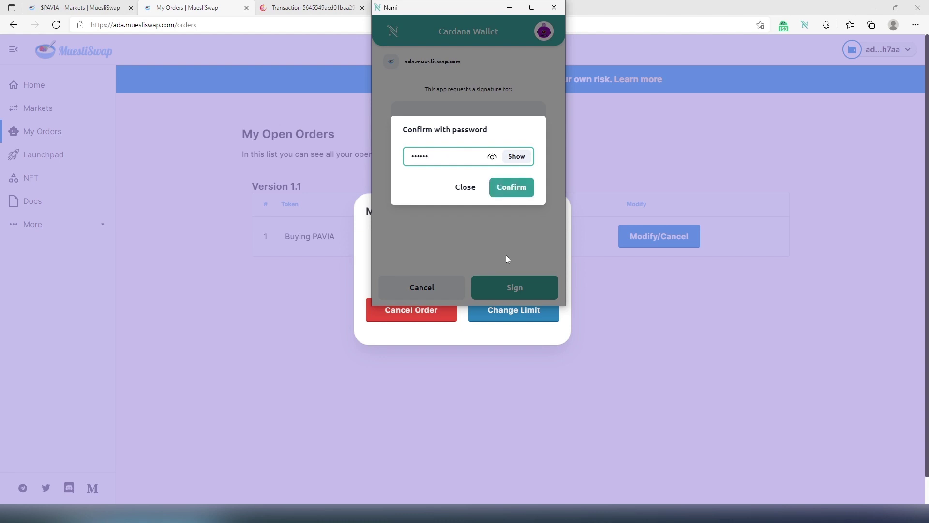
type("****")
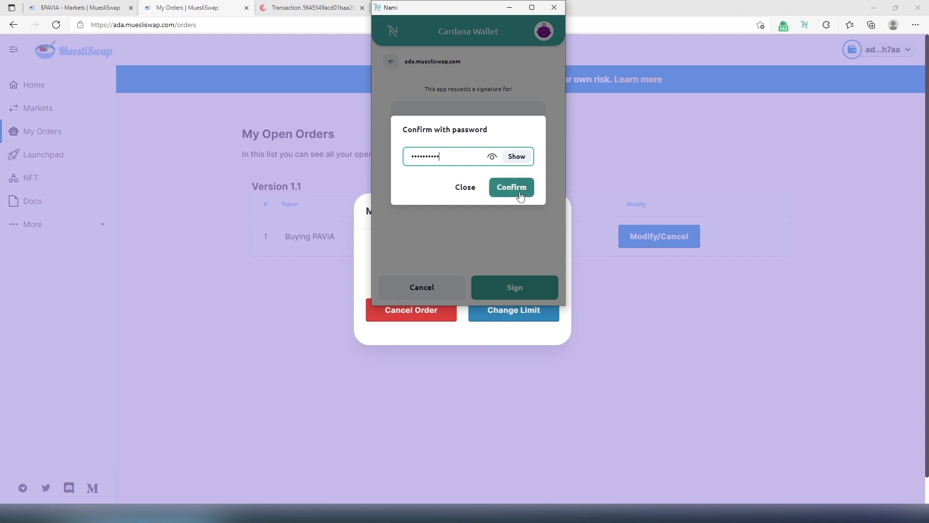
left_click(520, 196)
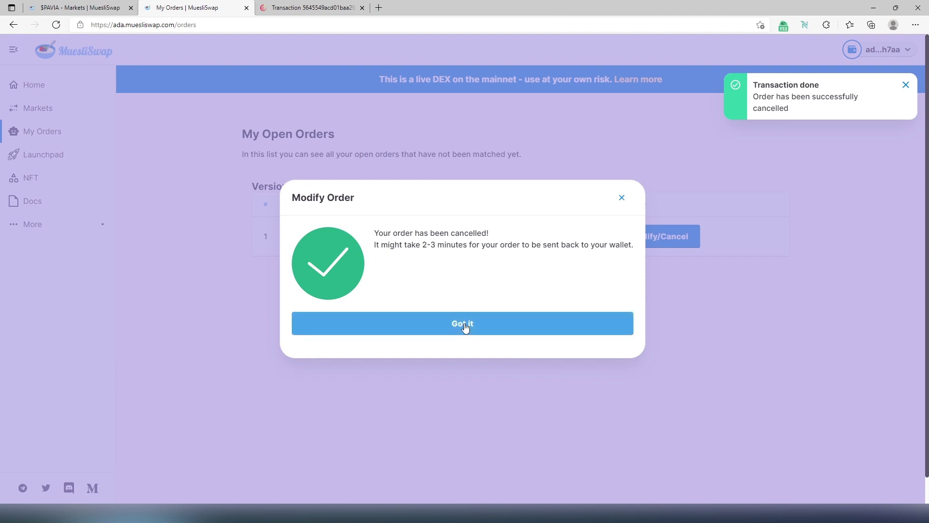
left_click(464, 323)
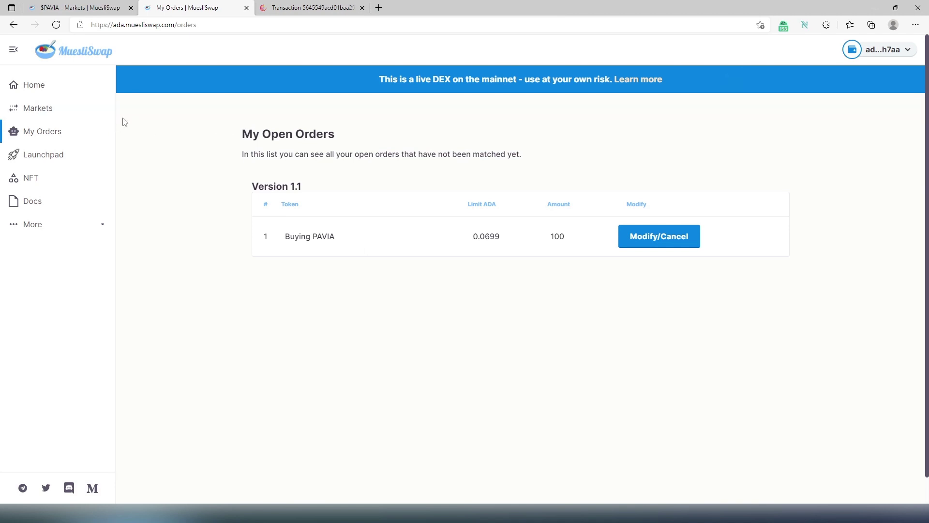
Reopen the $PAVIA market and scroll to its open bid and ask orders at 0.07 ADA.
left_click(45, 115)
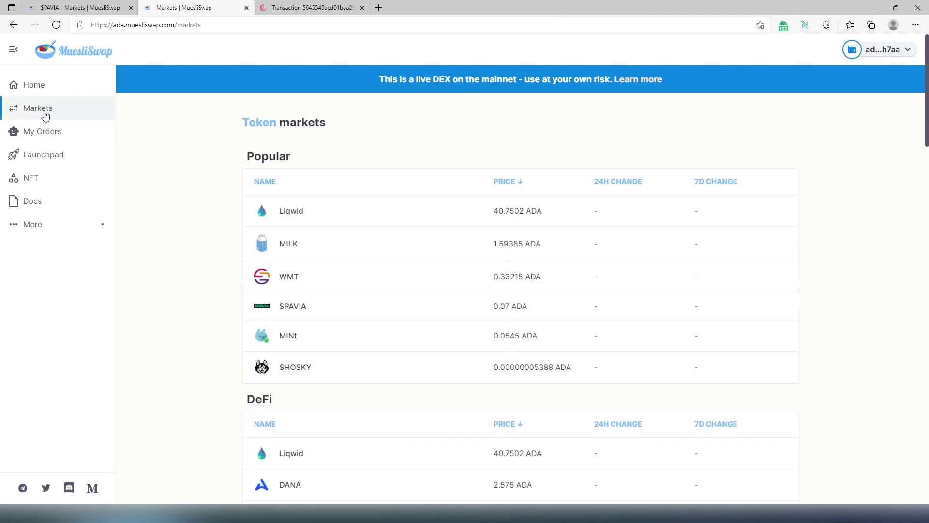
left_click(292, 306)
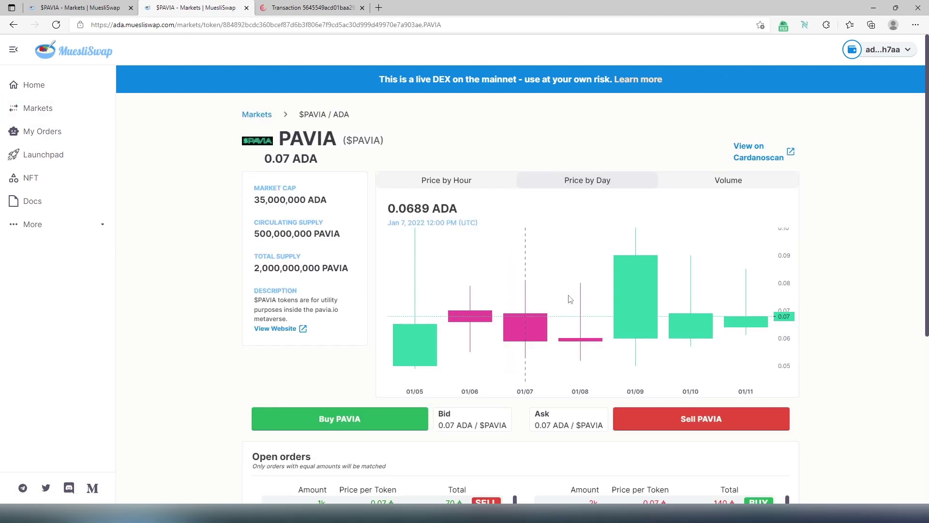
scroll(840, 277, "down", 5)
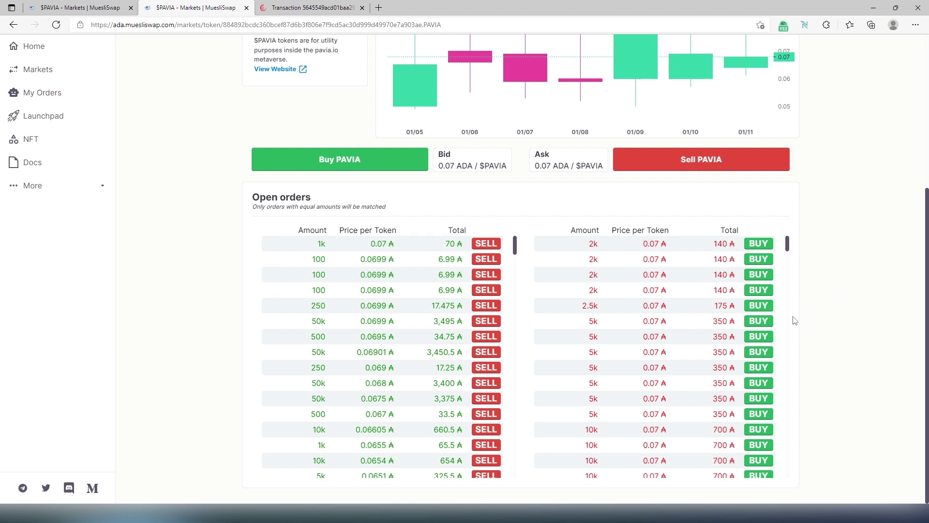
scroll(722, 338, "down", 3)
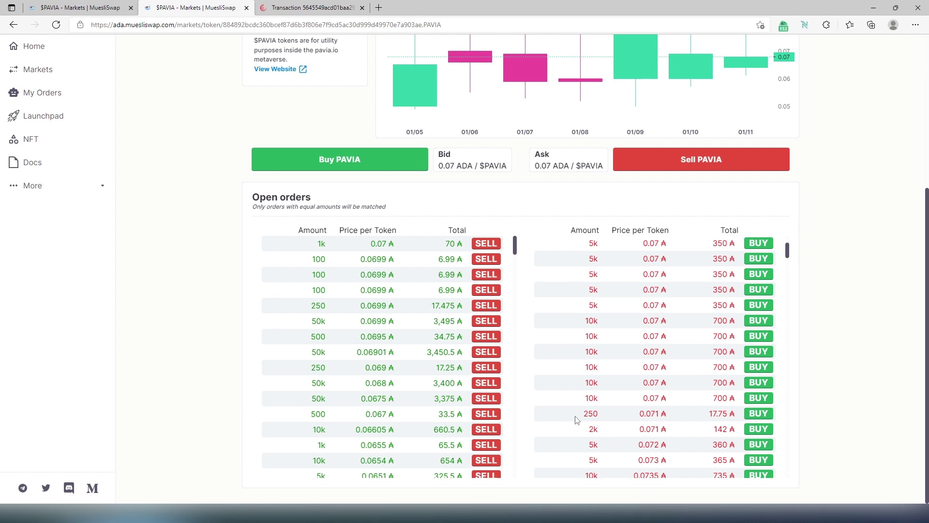
Buy 250 PAVIA at 0.071 ADA for 17.75 ADA, signing the order in Nami with the password.
left_click(758, 414)
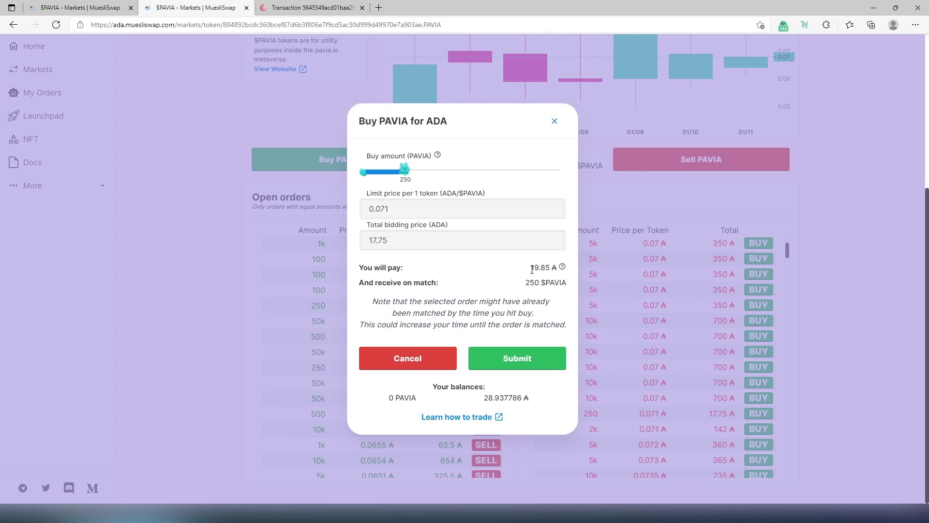
left_click(523, 362)
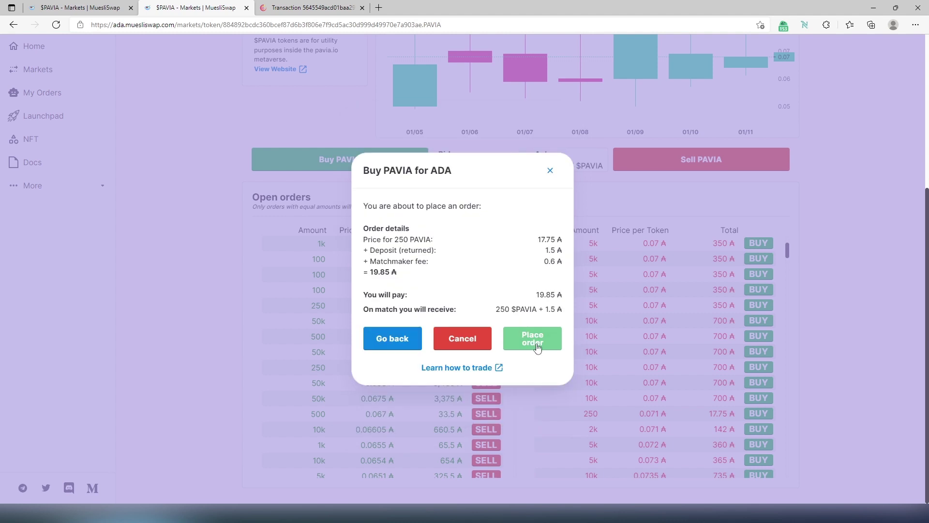
left_click(537, 347)
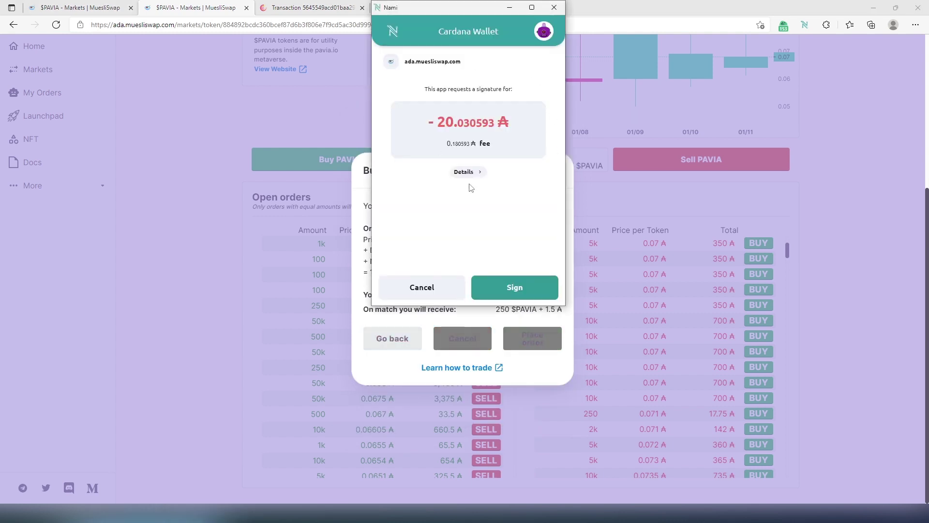
left_click(522, 288)
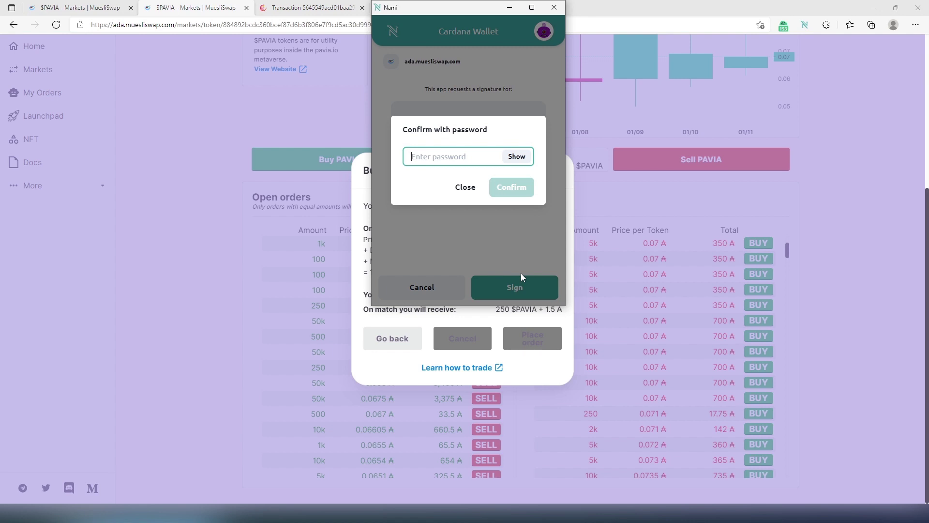
type("********")
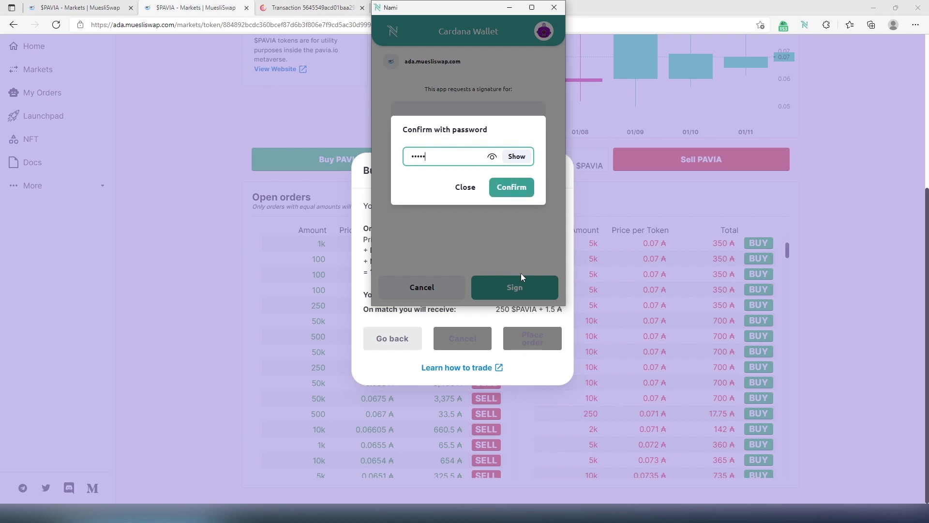
type("**")
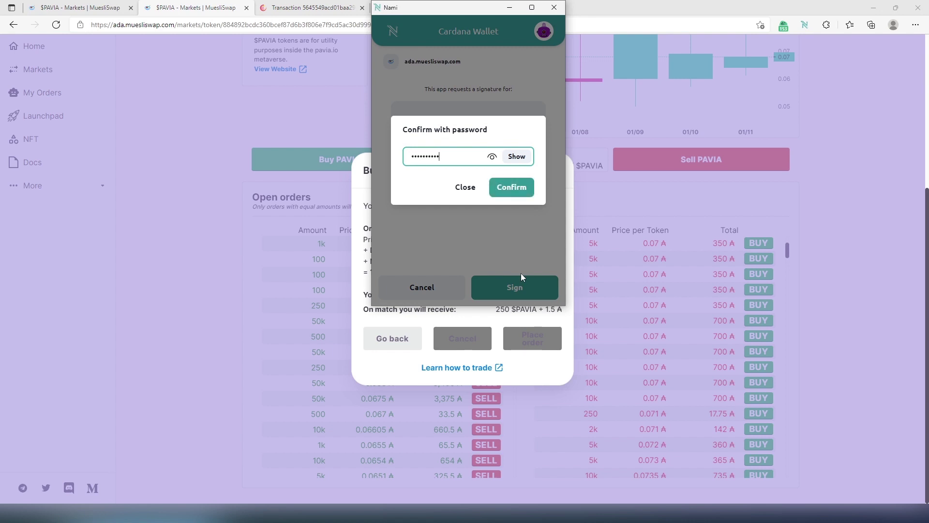
left_click(522, 189)
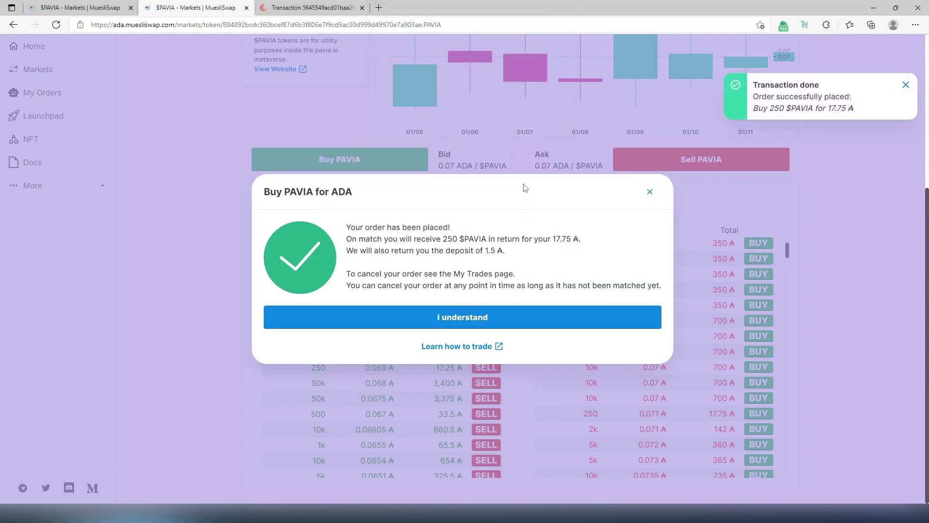
Review Nami's recent transactions, then view its assets showing 250 PAVIA and 12.539783 ADA.
left_click(464, 319)
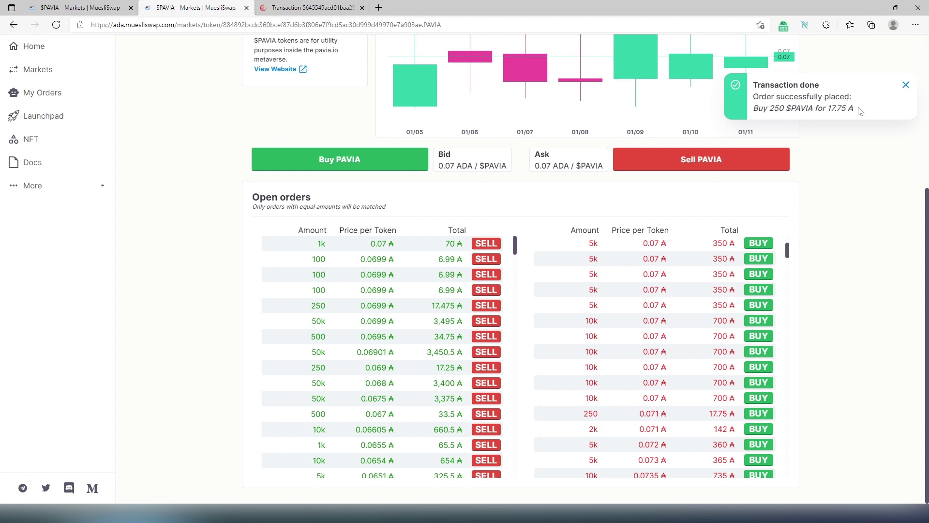
left_click(805, 25)
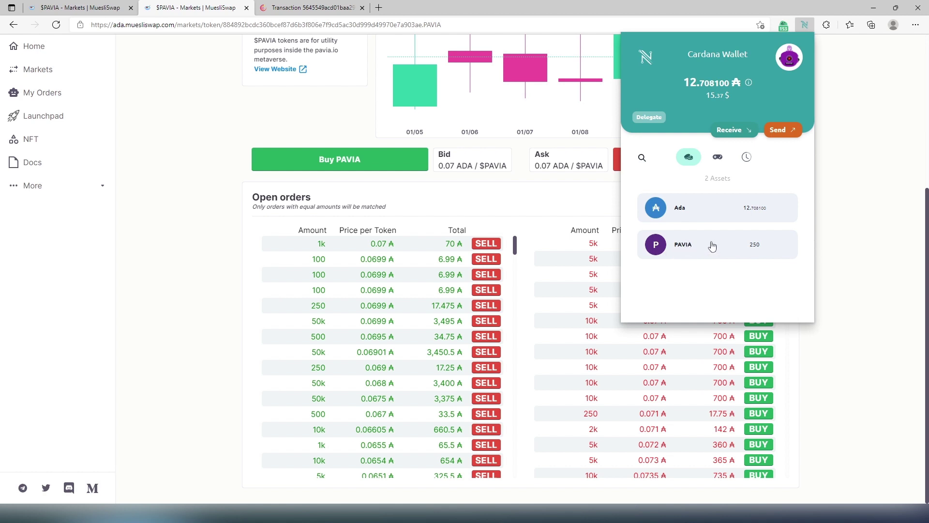
left_click(747, 158)
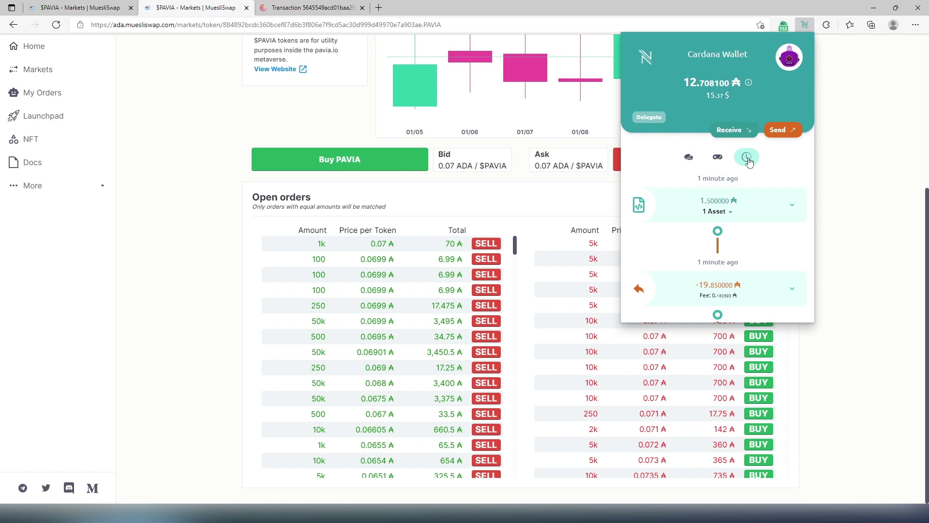
scroll(749, 230, "down", 2)
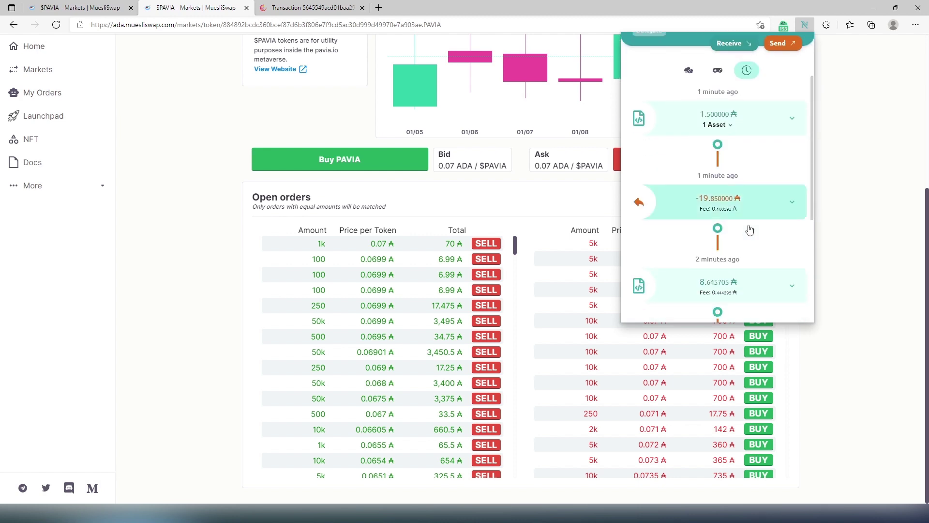
scroll(750, 229, "down", 3)
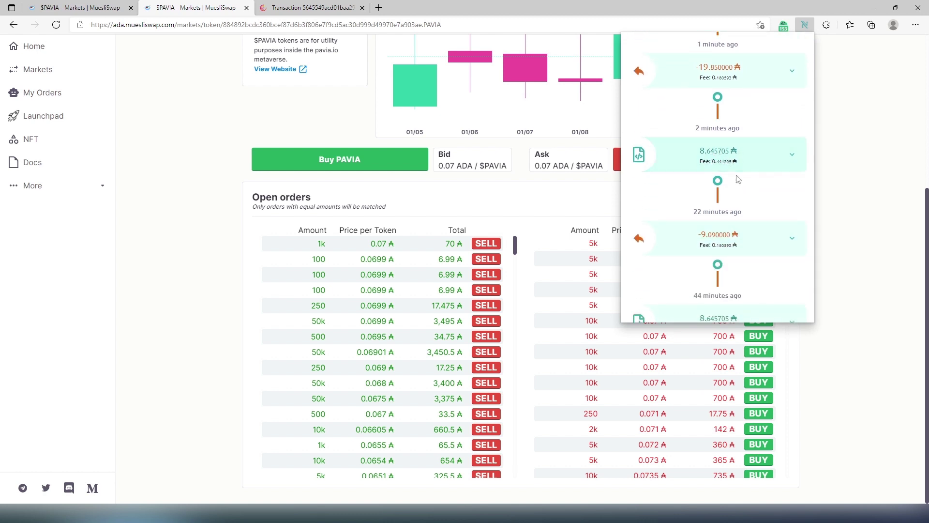
scroll(736, 182, "up", 5)
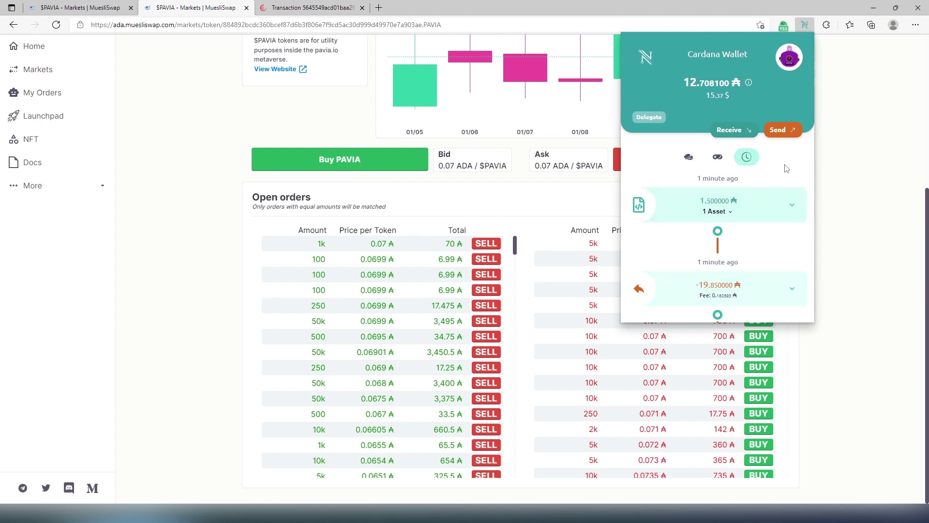
left_click(688, 159)
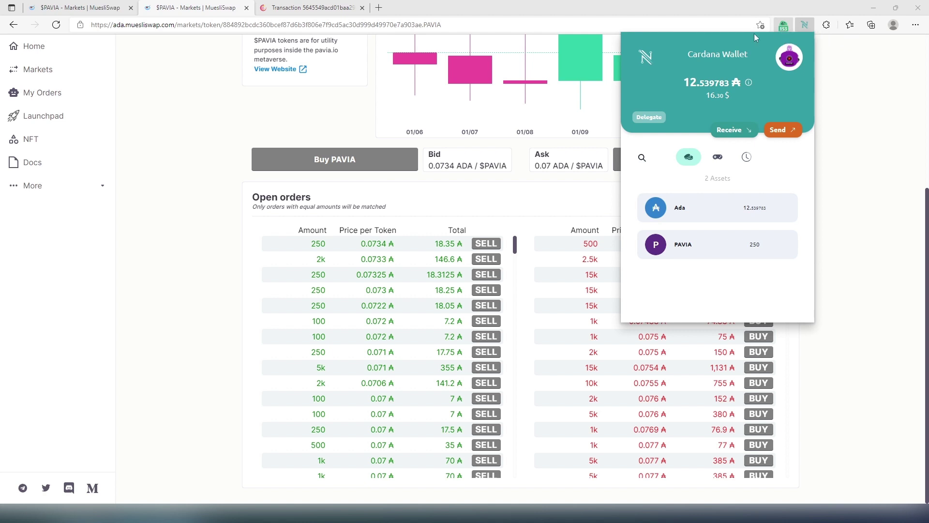
Open Nami's Collateral dialog from the account menu, showing 5 ADA held as collateral.
left_click(63, 99)
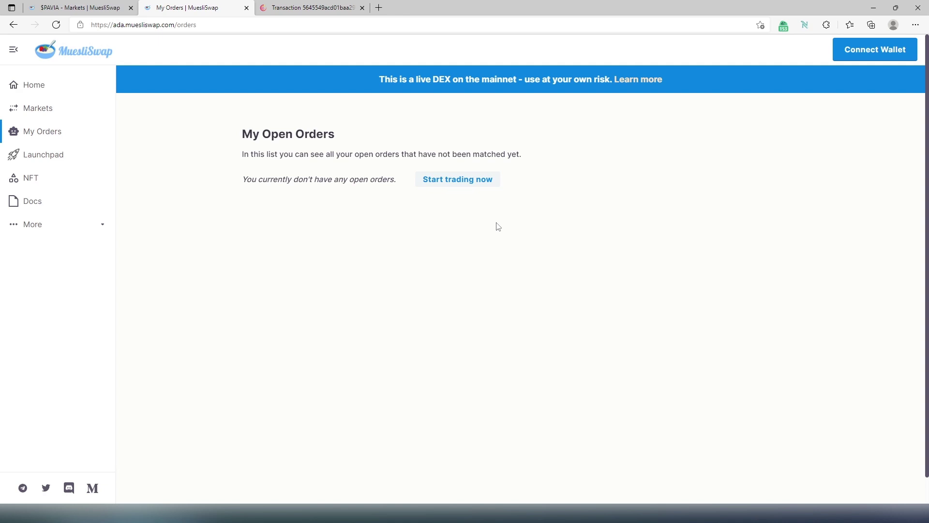
left_click(804, 24)
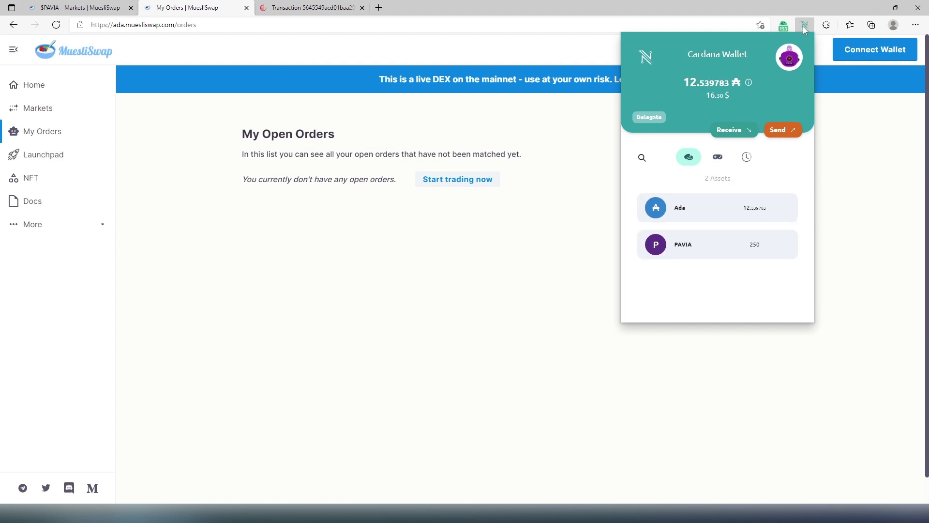
left_click(794, 59)
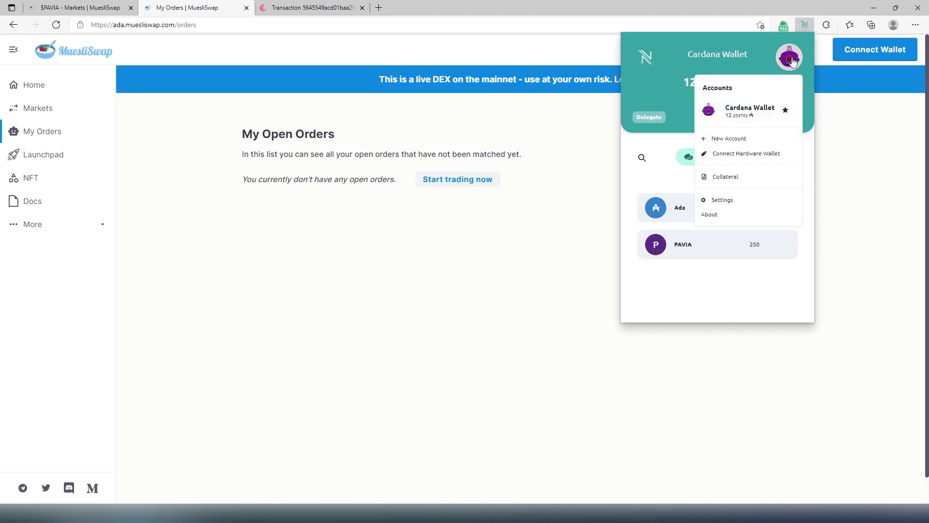
left_click(731, 180)
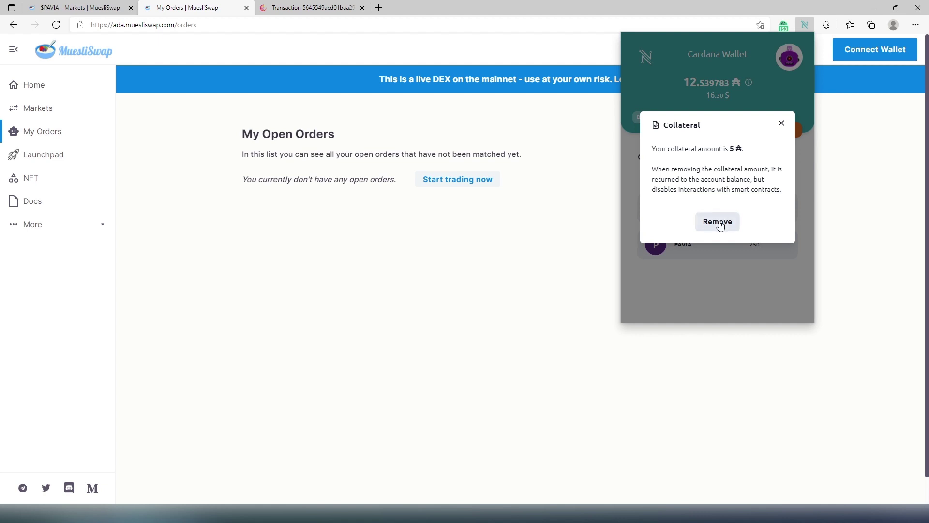
Remove the 5 ADA collateral, re-add it with the wallet password, and verify it is set.
left_click(718, 222)
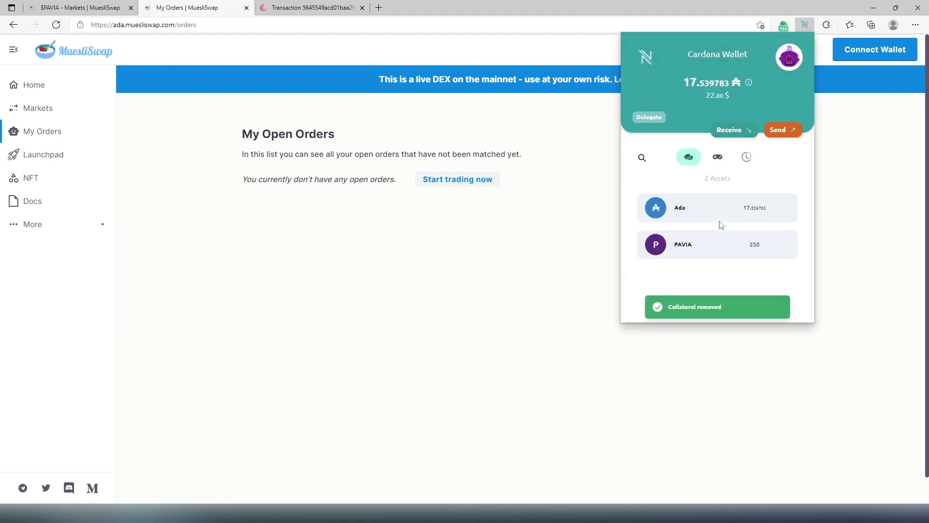
left_click(787, 58)
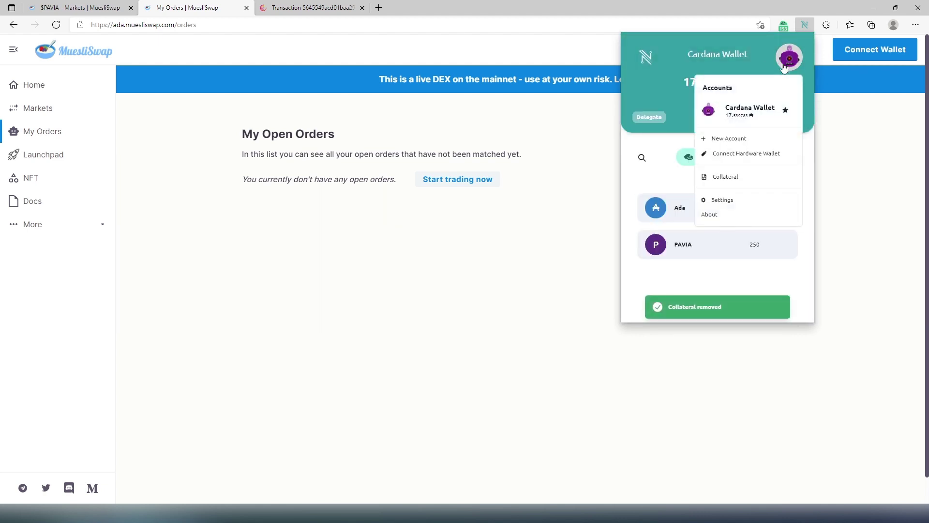
left_click(737, 177)
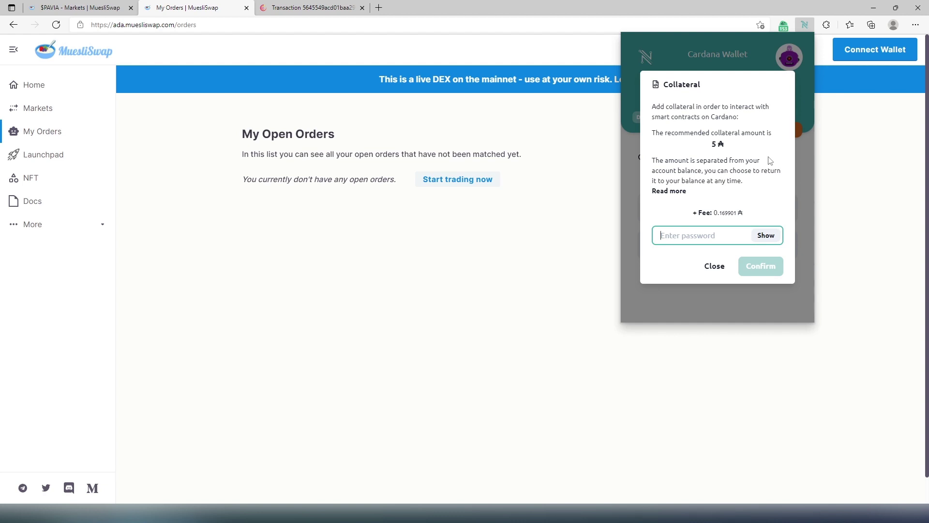
type("•••••••")
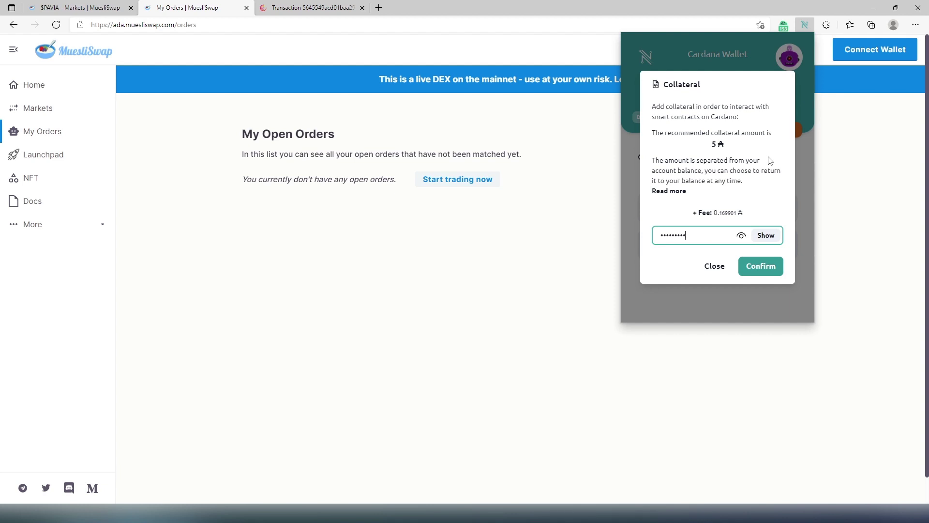
left_click(773, 269)
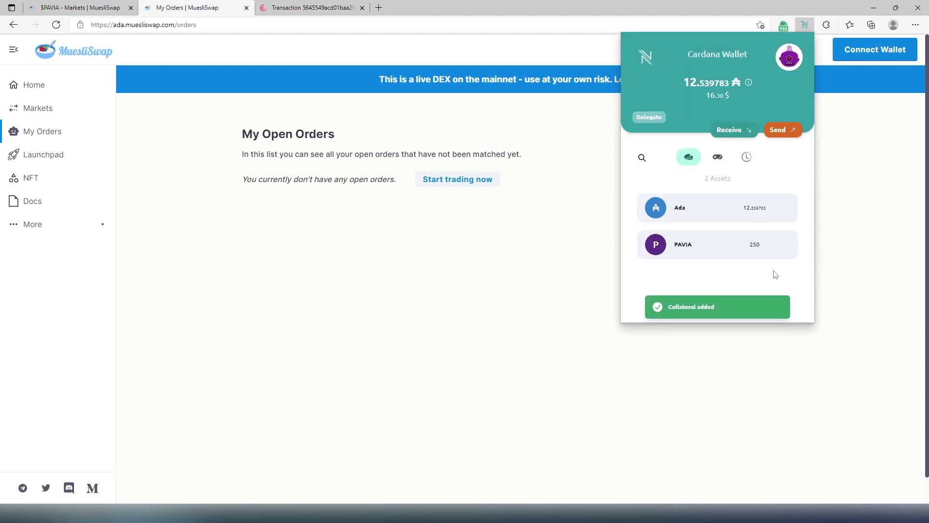
left_click(789, 58)
left_click(739, 179)
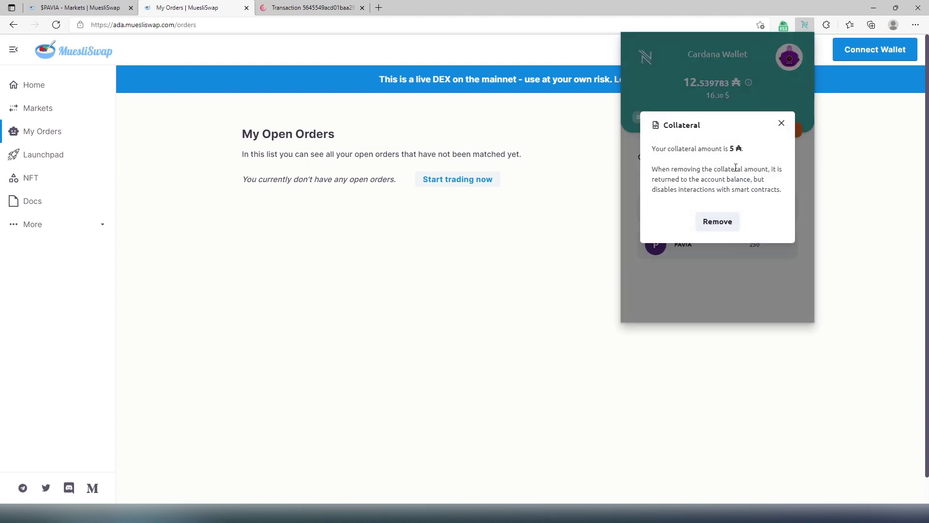